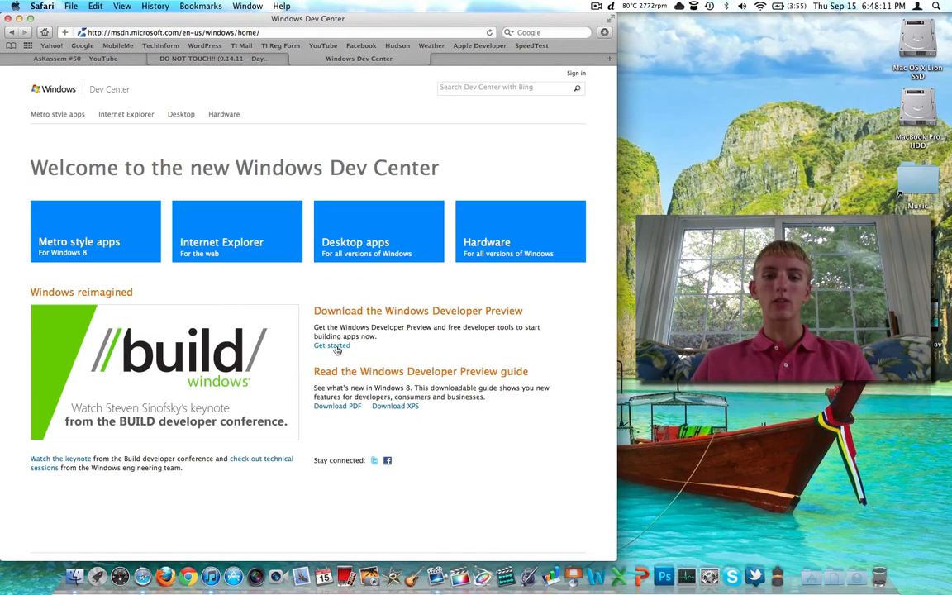
# - Open the Windows Developer Preview downloads page, browse the available versions and dismiss the MSDN survey
pyautogui.click(329, 349)
pyautogui.scroll(-2, 330, 353)
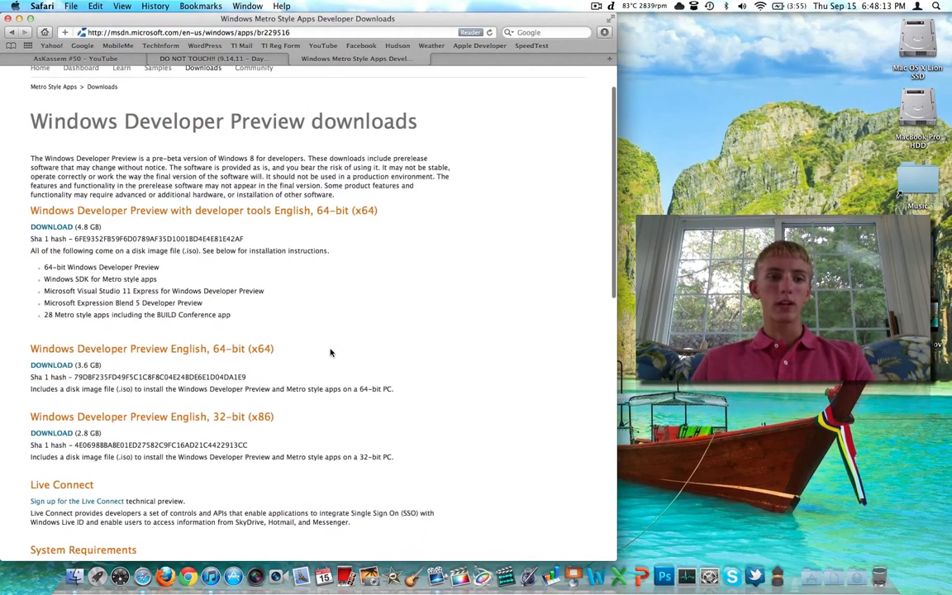
pyautogui.scroll(-2, 330, 353)
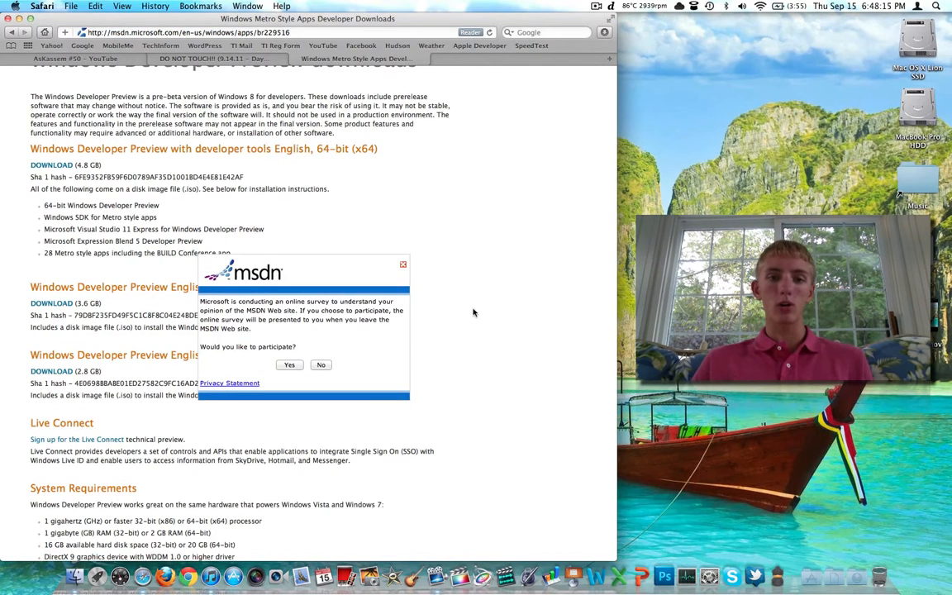
pyautogui.click(403, 265)
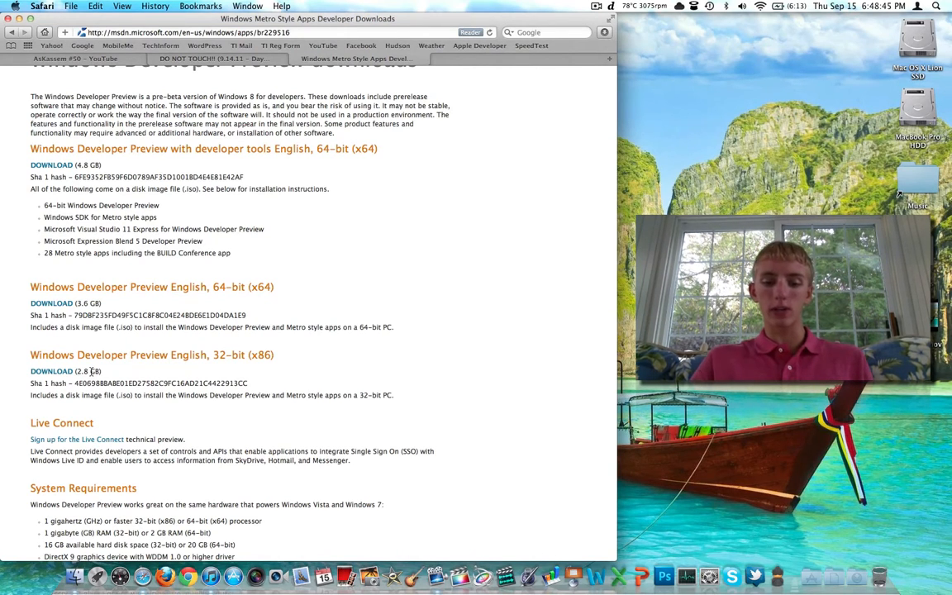
# - Search Google for "virtual box" in a new tab and open the VirtualBox Downloads page
pyautogui.press('super+t')
pyautogui.write('virtual box')
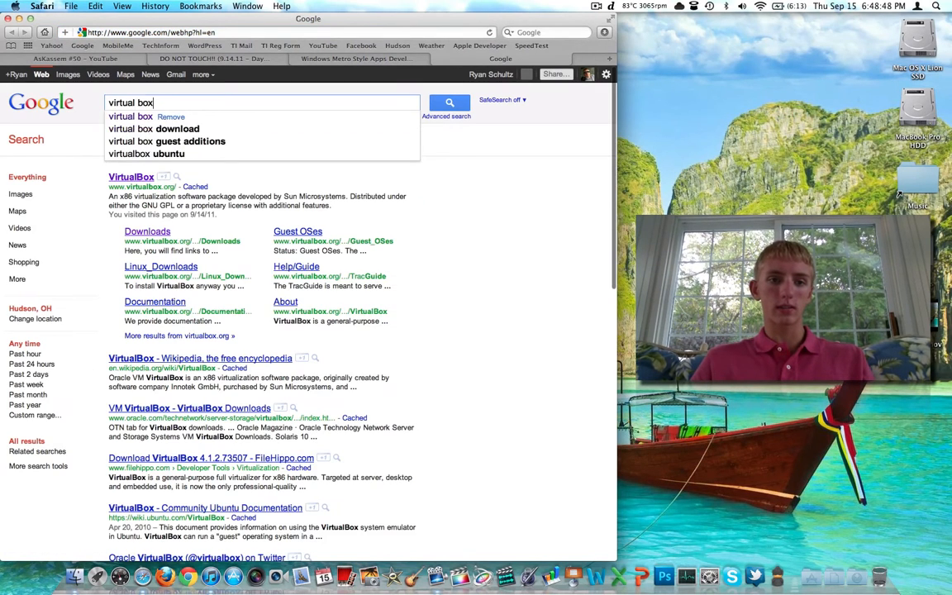
pyautogui.press('Return')
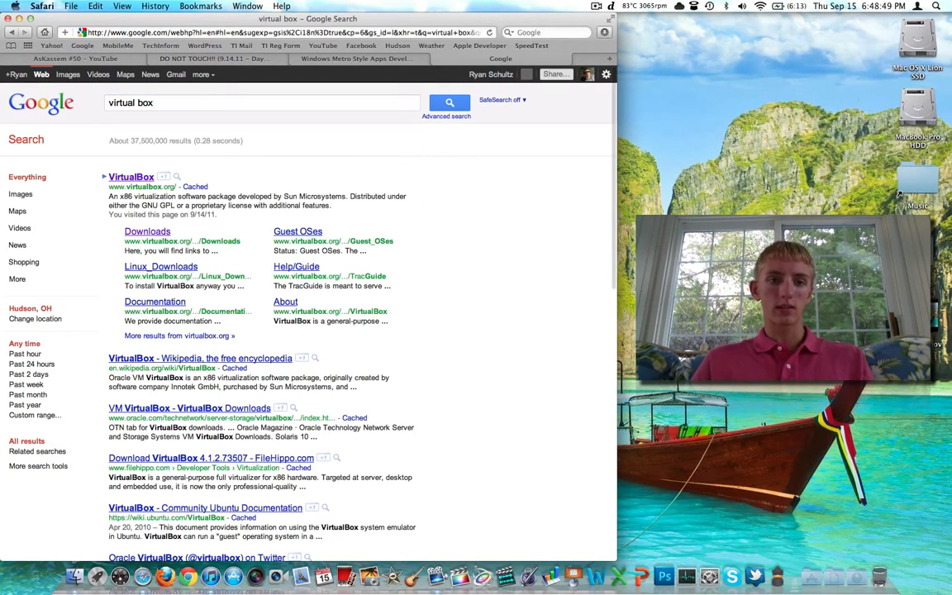
pyautogui.click(147, 234)
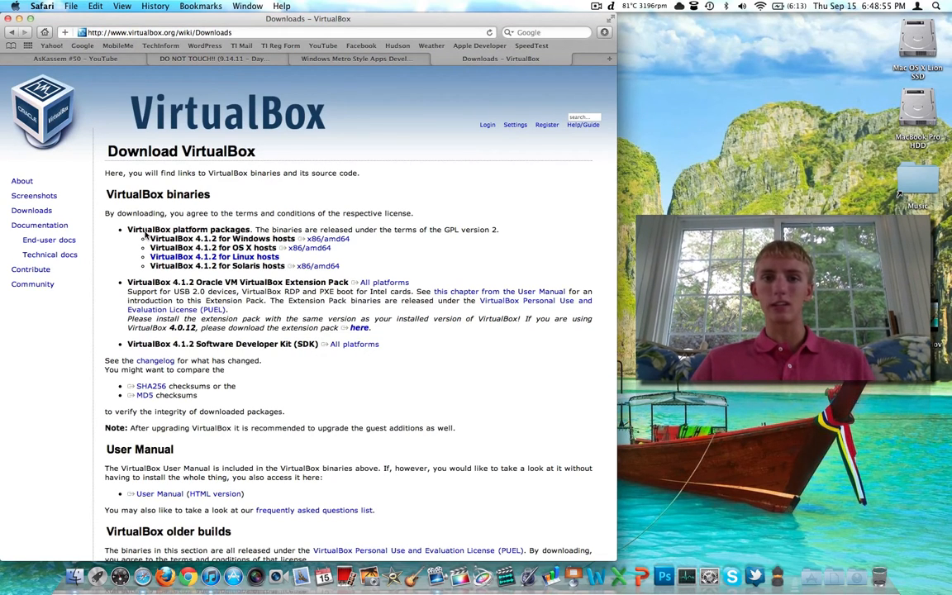
# - Close the VirtualBox and Windows Developer Preview download pages and minimise the browser window
pyautogui.press('super+w')
pyautogui.press('super+w')
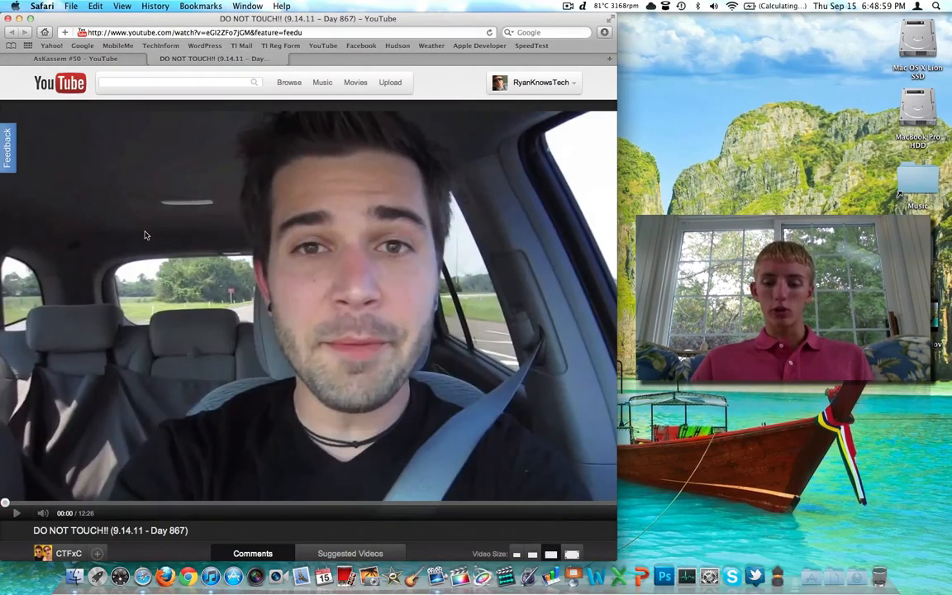
pyautogui.press('super+m')
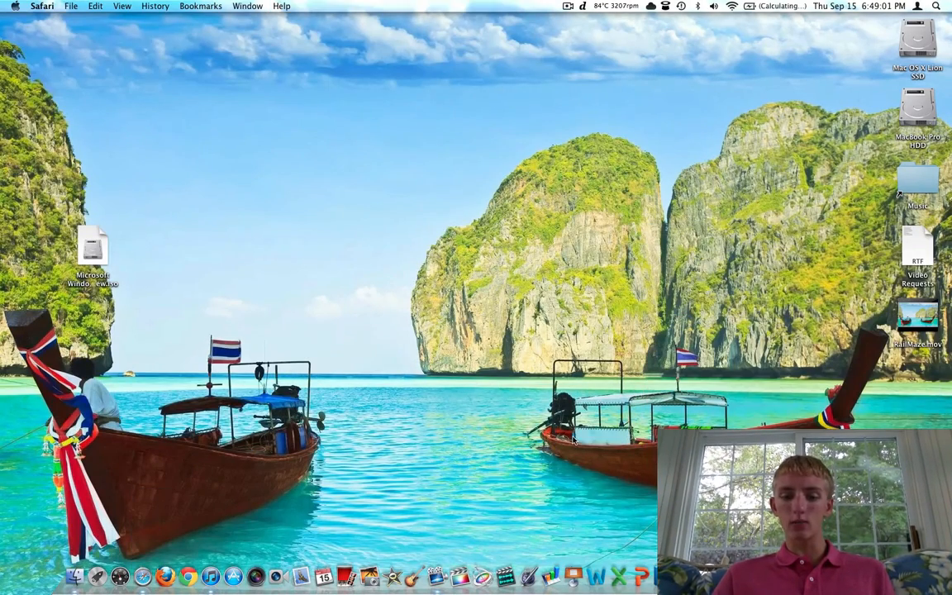
# - Launch VirtualBox and move its manager window away from the middle of the desktop
pyautogui.press('super+space')
pyautogui.write('virtual')
pyautogui.press('Return')
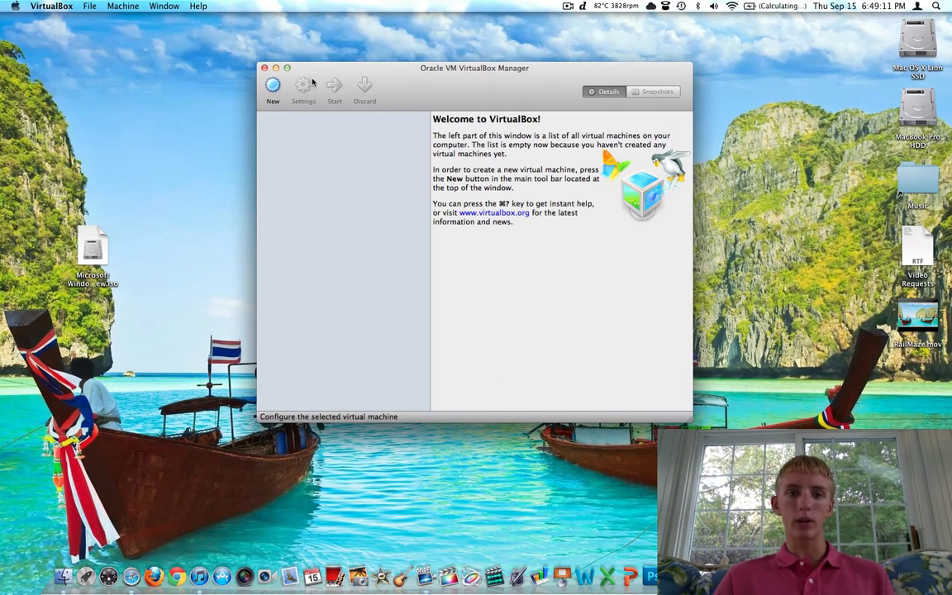
pyautogui.moveTo(329, 71); pyautogui.dragTo(118, 43)
# - Start a new virtual machine named "Windows 8 Dev Preview" with Microsoft Windows as operating system and Windows 7 as version
pyautogui.click(62, 58)
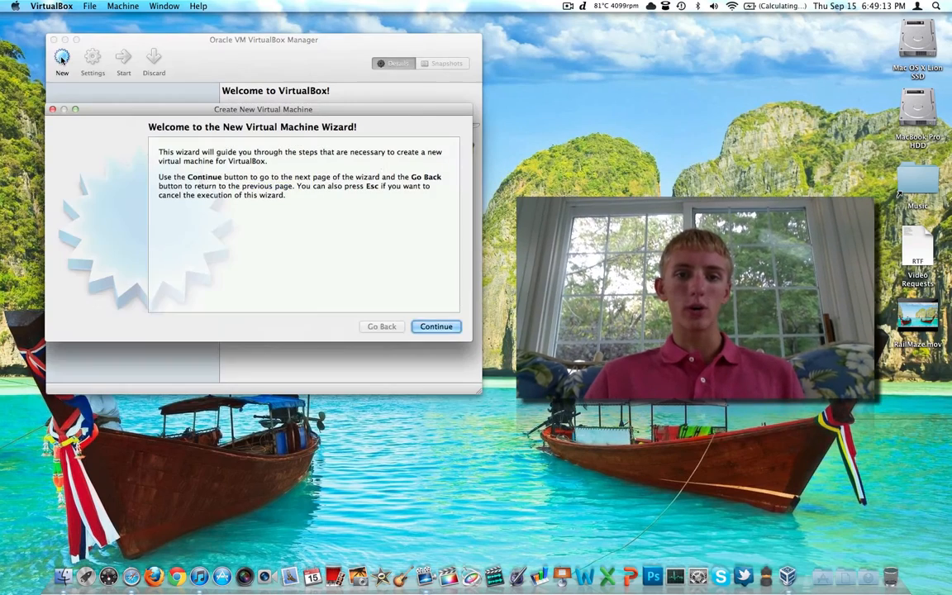
pyautogui.click(436, 327)
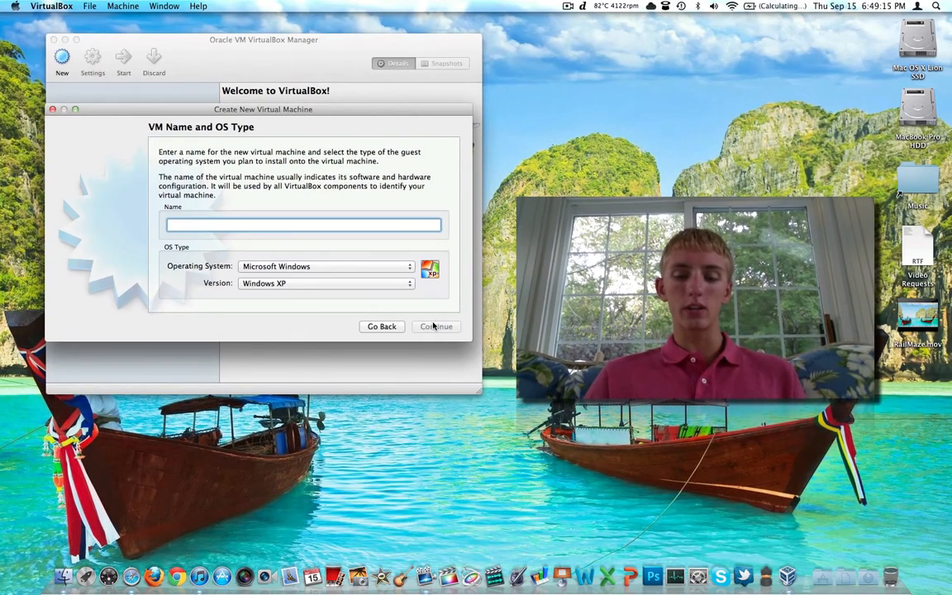
pyautogui.write('Windows 8 ')
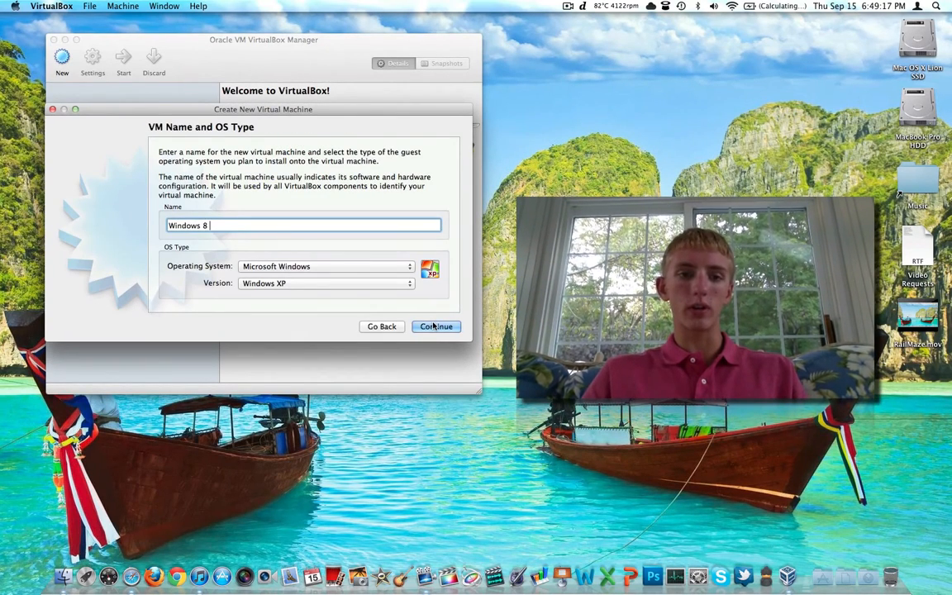
pyautogui.write('Dev Preview')
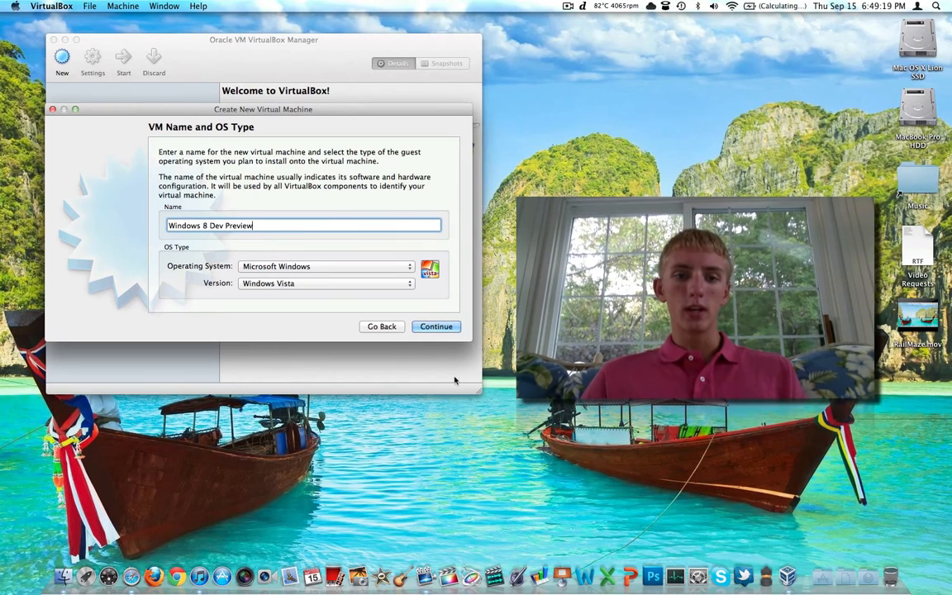
pyautogui.click(355, 284)
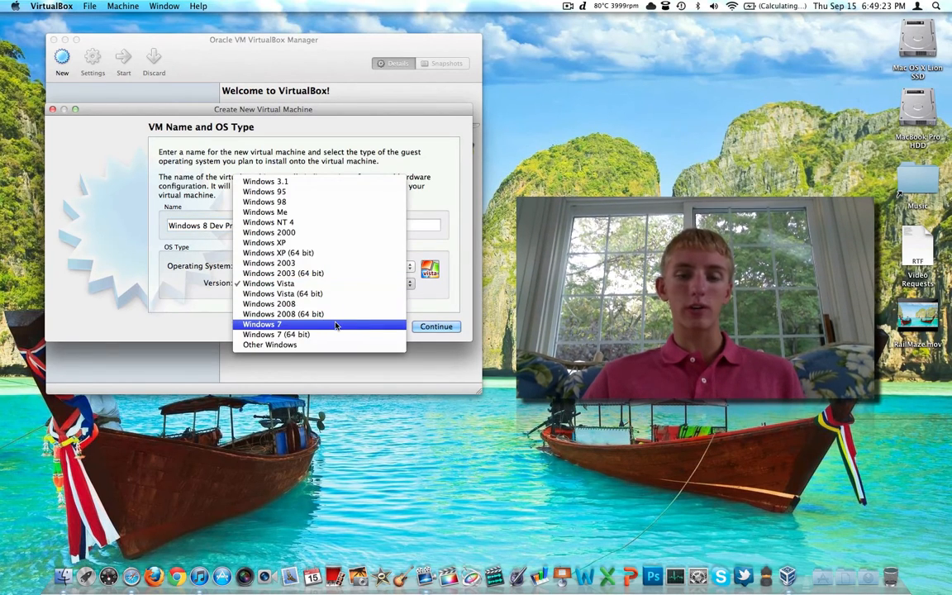
pyautogui.click(336, 325)
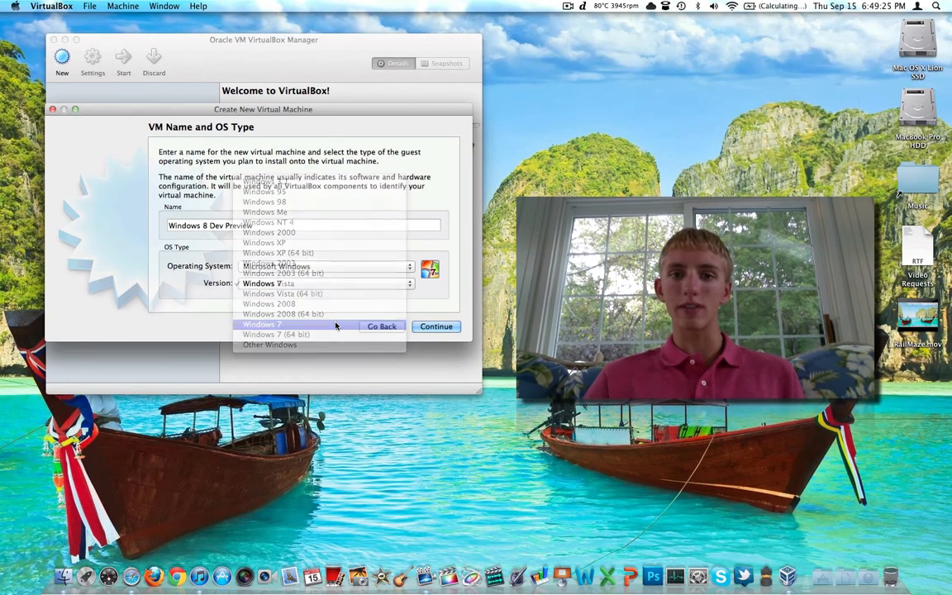
pyautogui.click(276, 283)
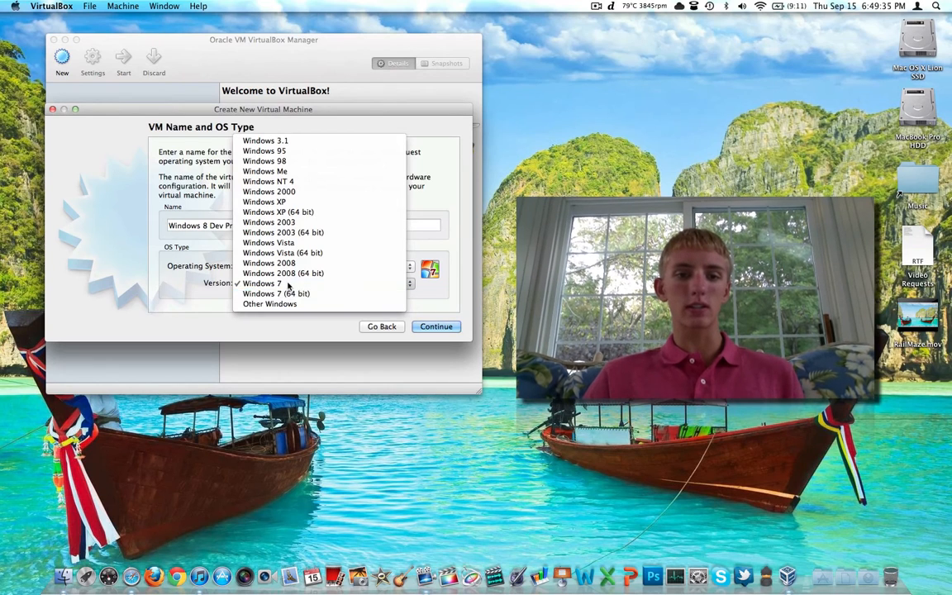
pyautogui.click(288, 285)
pyautogui.click(432, 327)
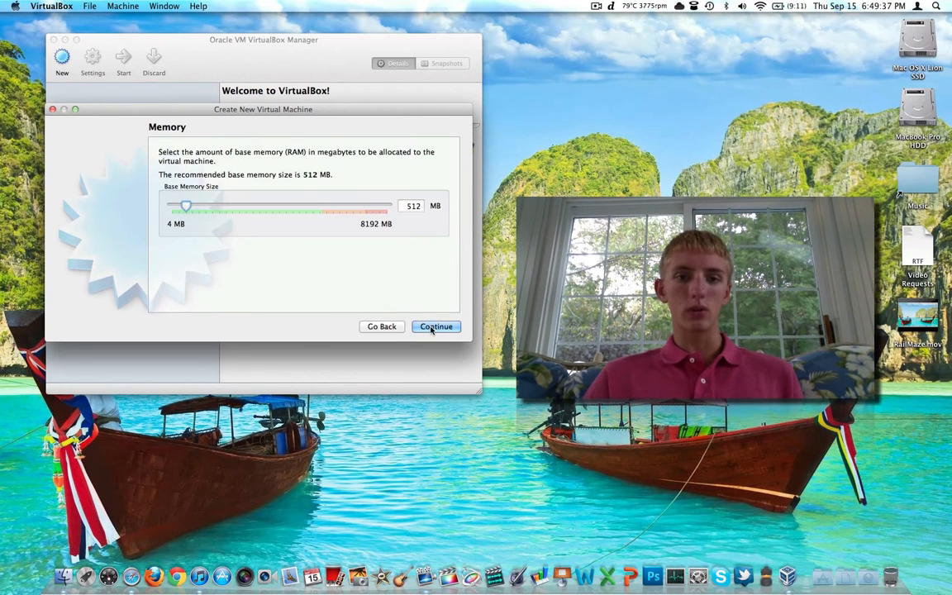
# - Set the new virtual machine's base memory to 4096 MB
pyautogui.doubleClick(414, 205)
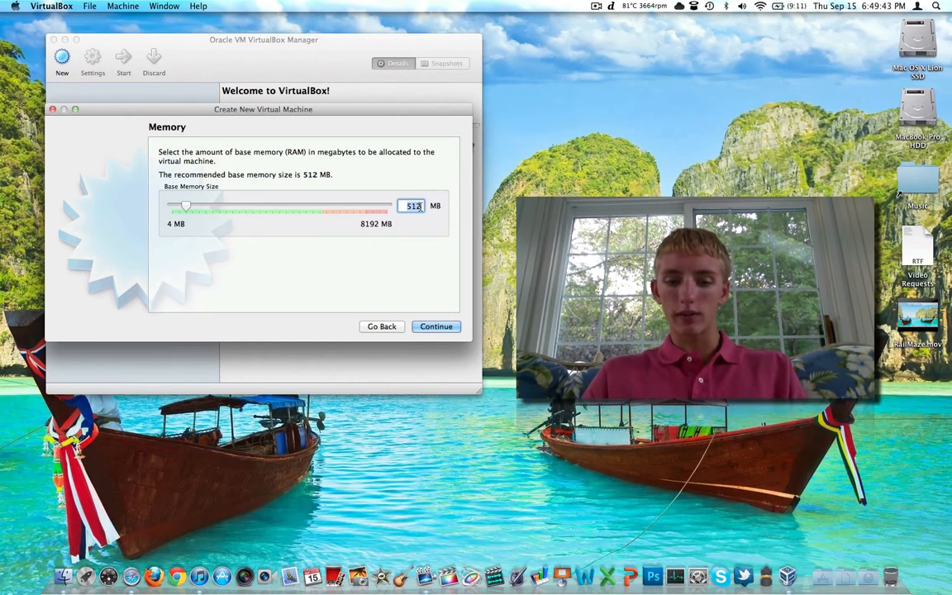
pyautogui.write('4096')
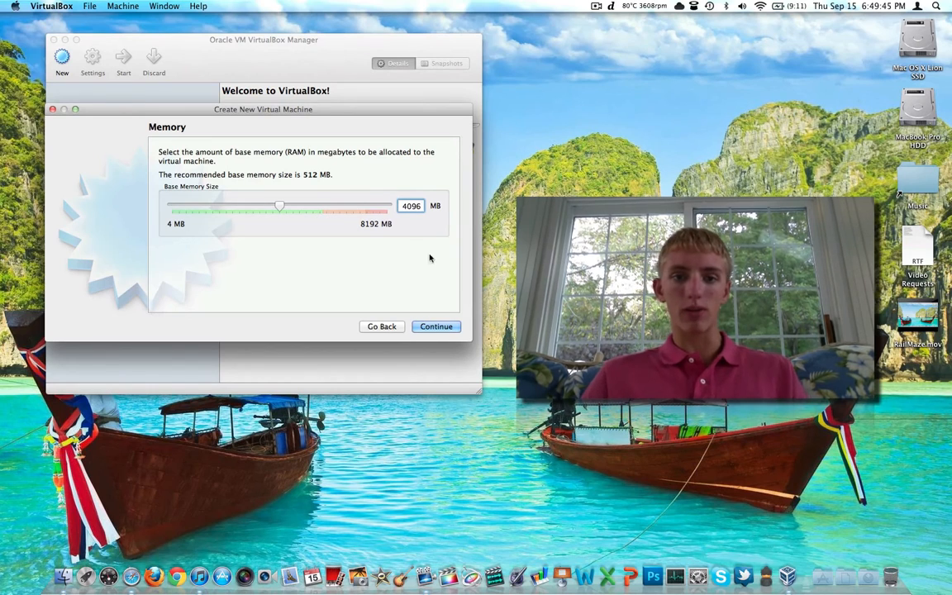
pyautogui.click(443, 327)
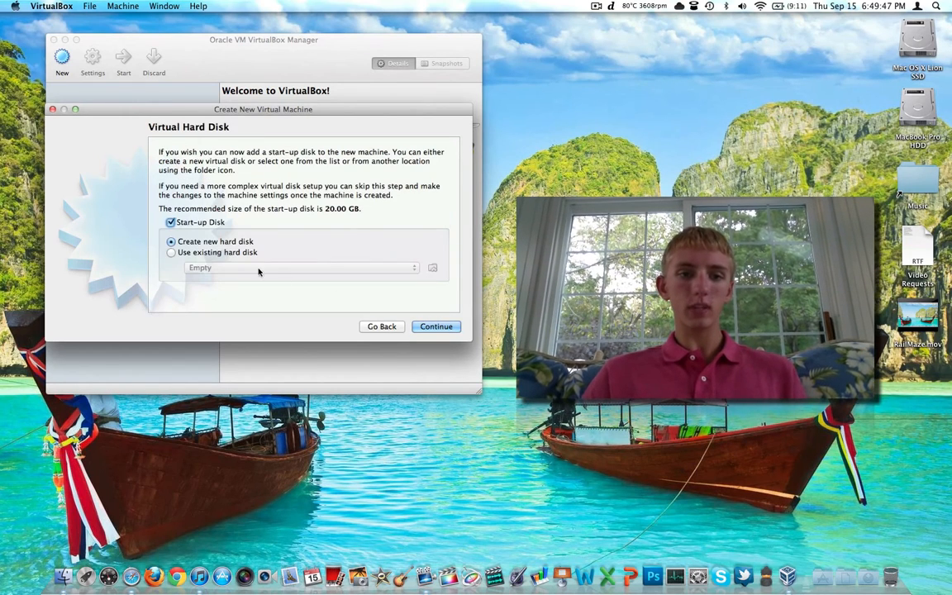
# - Choose a new start-up hard disk of the VDI file type with dynamically allocated storage
pyautogui.click(438, 328)
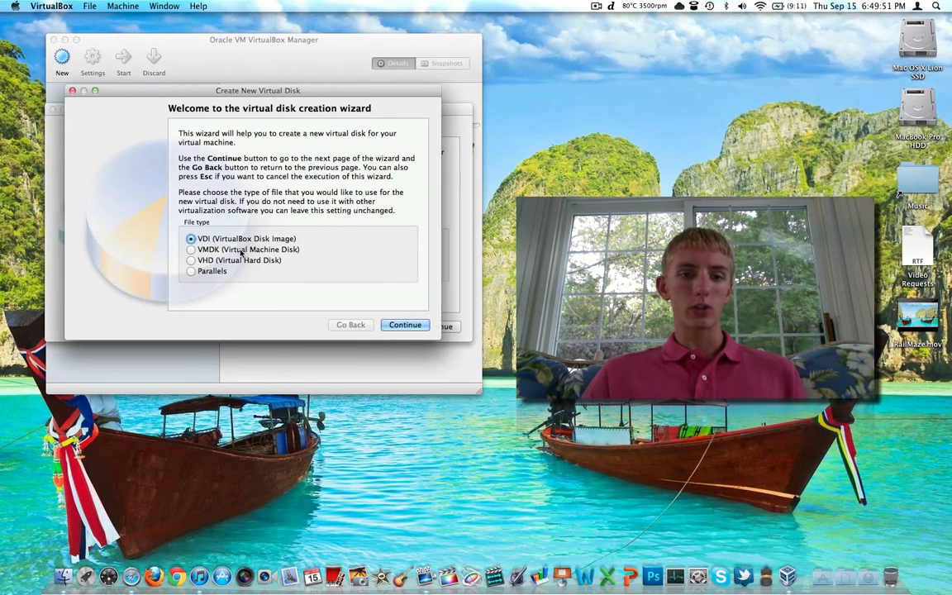
pyautogui.click(413, 328)
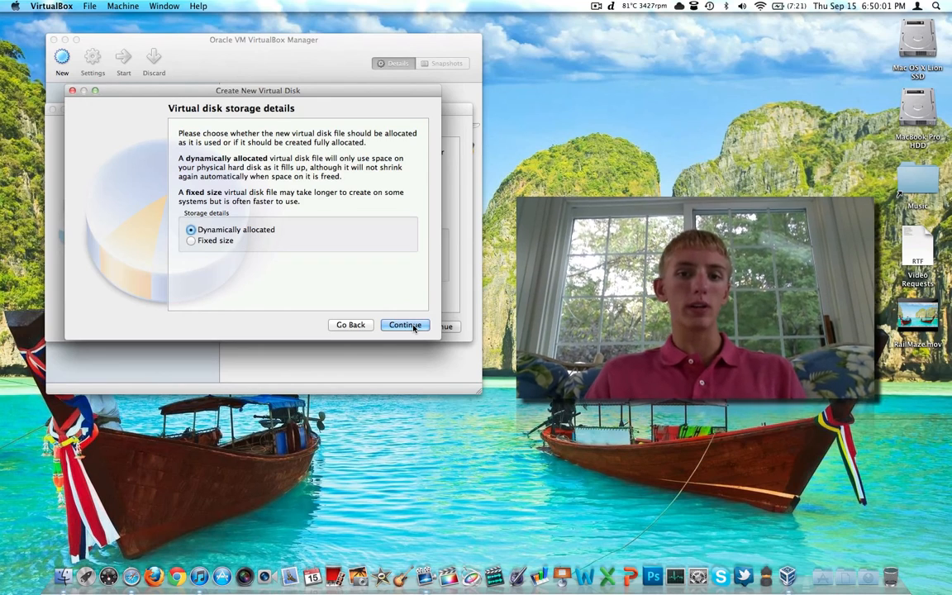
pyautogui.click(414, 327)
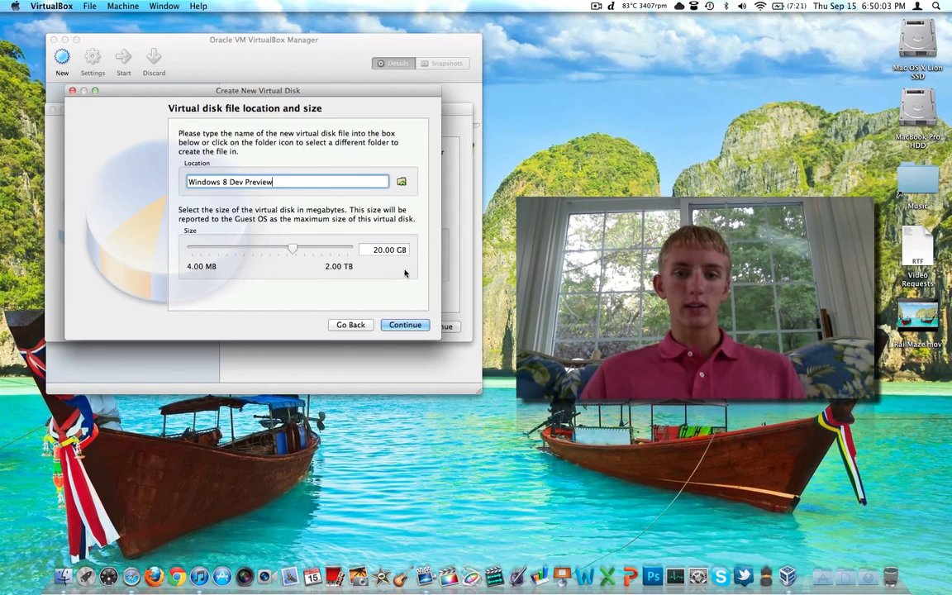
# - Set the virtual disk's size to 10.00 GB
pyautogui.click(379, 251)
pyautogui.press('BackSpace')
pyautogui.write('1')
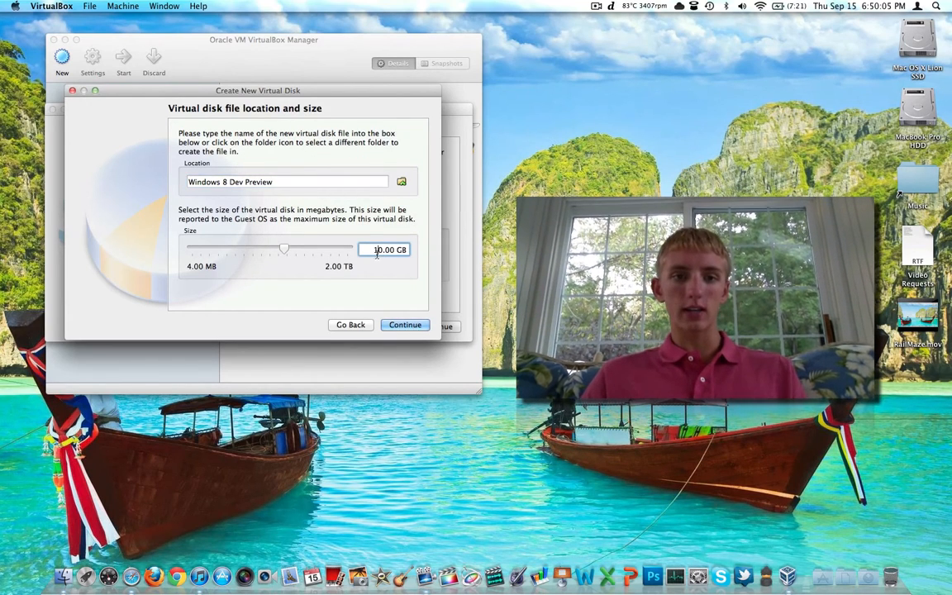
# - Set the virtual disk's location to the MacBook Pro HDD drive with the file name "Windows 8 Dev Preview"
pyautogui.click(402, 181)
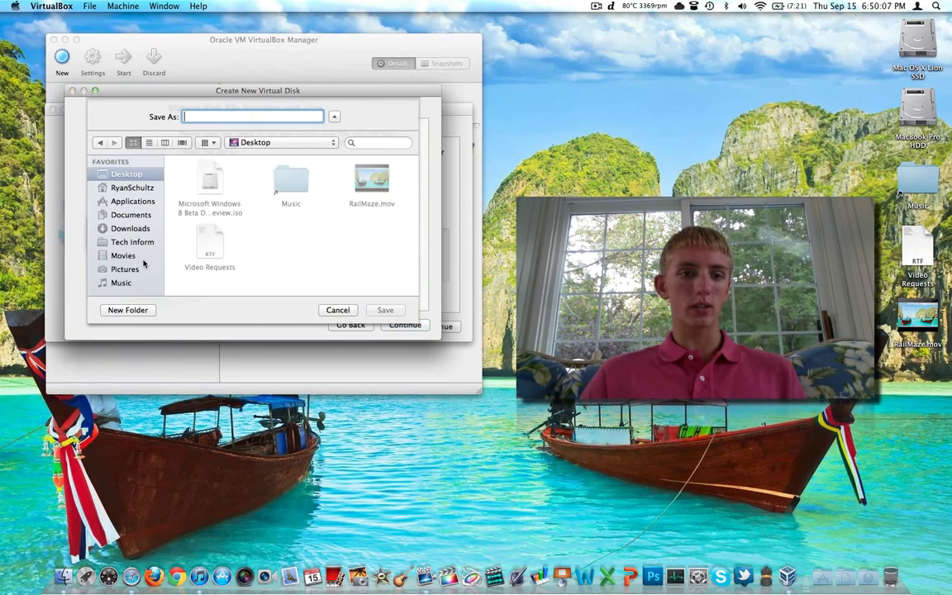
pyautogui.scroll(-3, 139, 262)
pyautogui.scroll(-2, 140, 263)
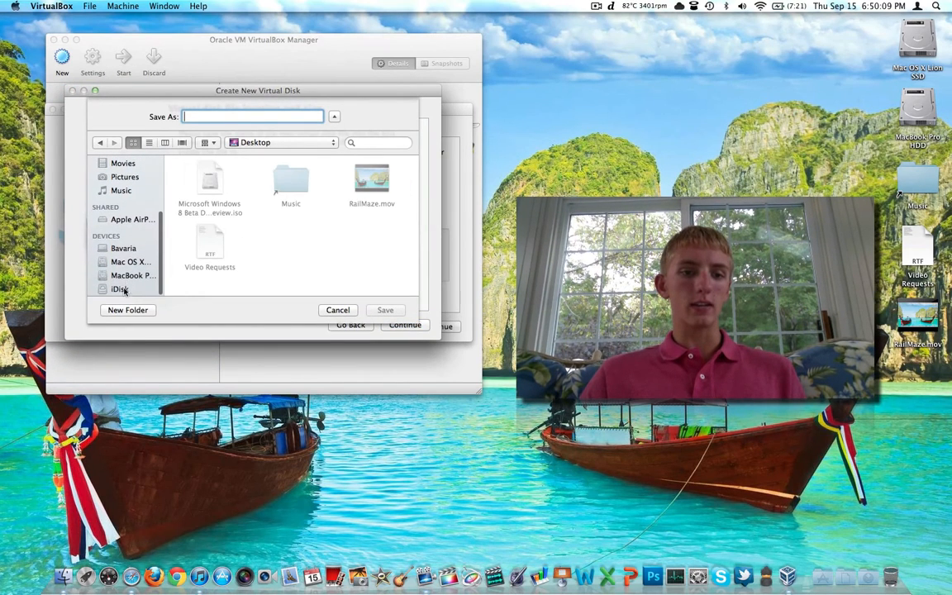
pyautogui.click(126, 277)
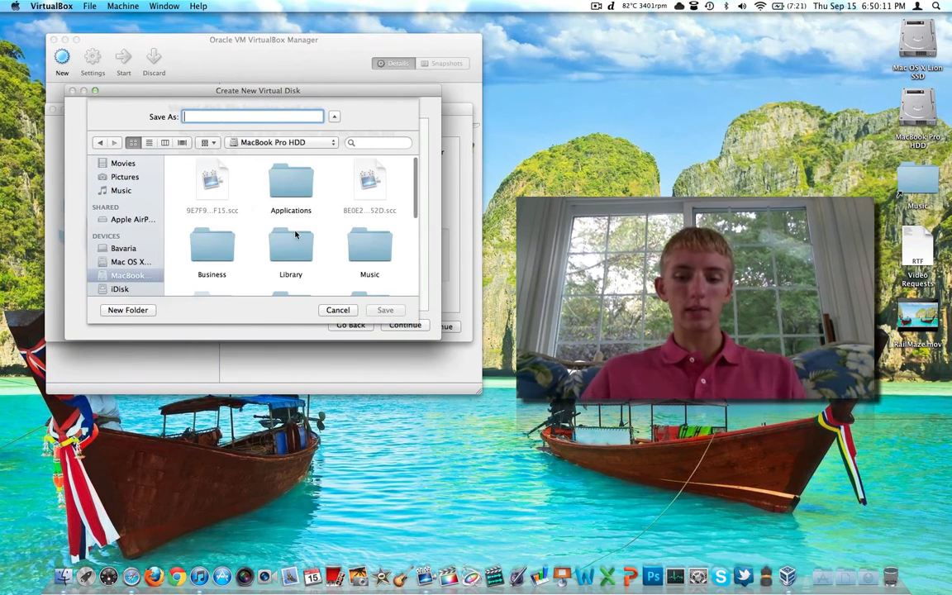
pyautogui.write('Windows 8 Dev Preview')
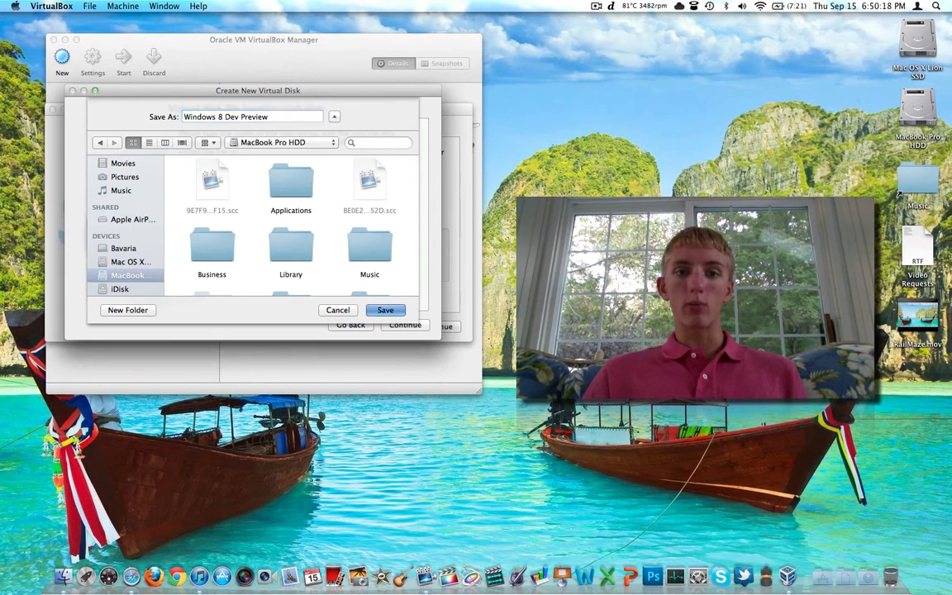
pyautogui.press('Return')
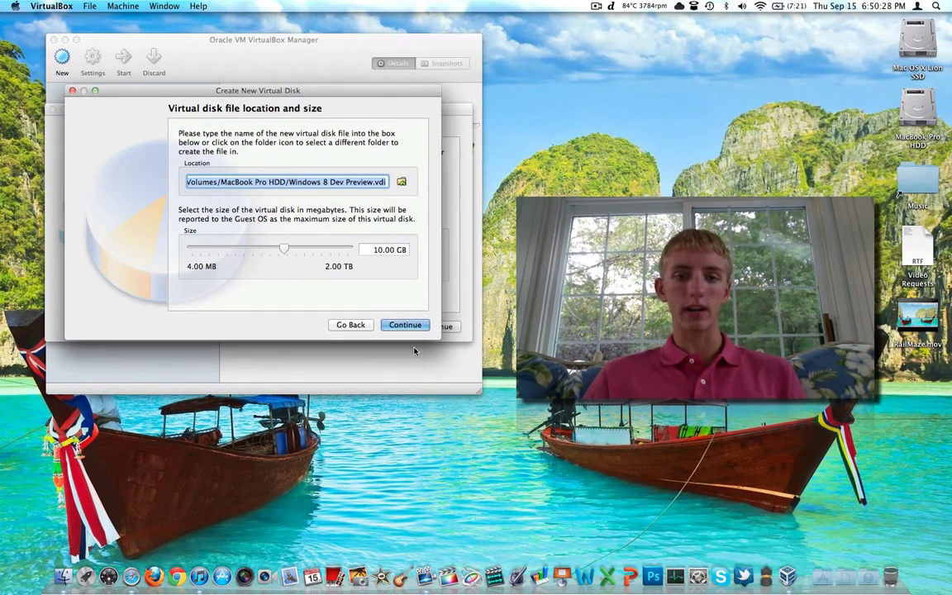
# - Confirm the disk settings and create both the virtual disk and the virtual machine
pyautogui.click(421, 326)
pyautogui.click(420, 326)
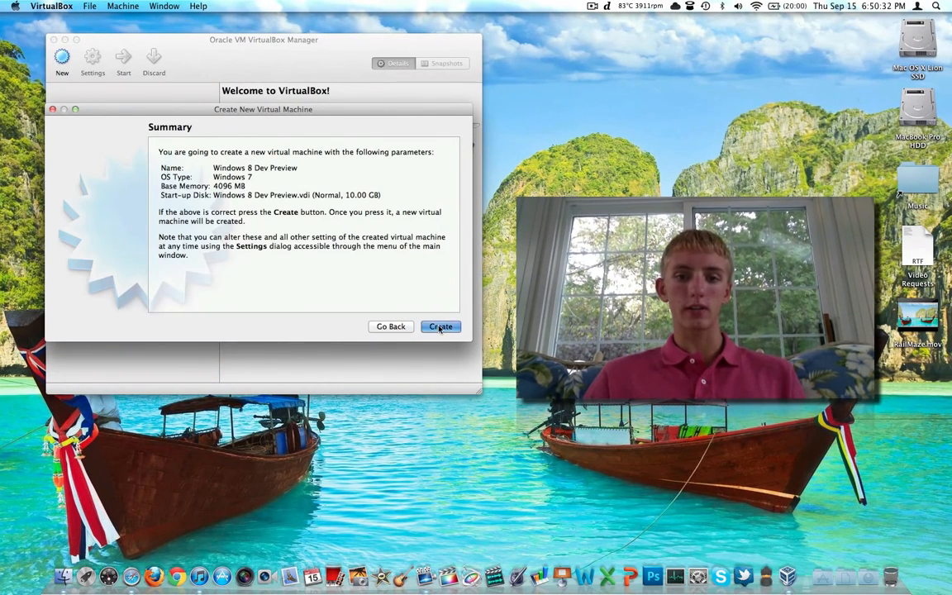
pyautogui.click(441, 326)
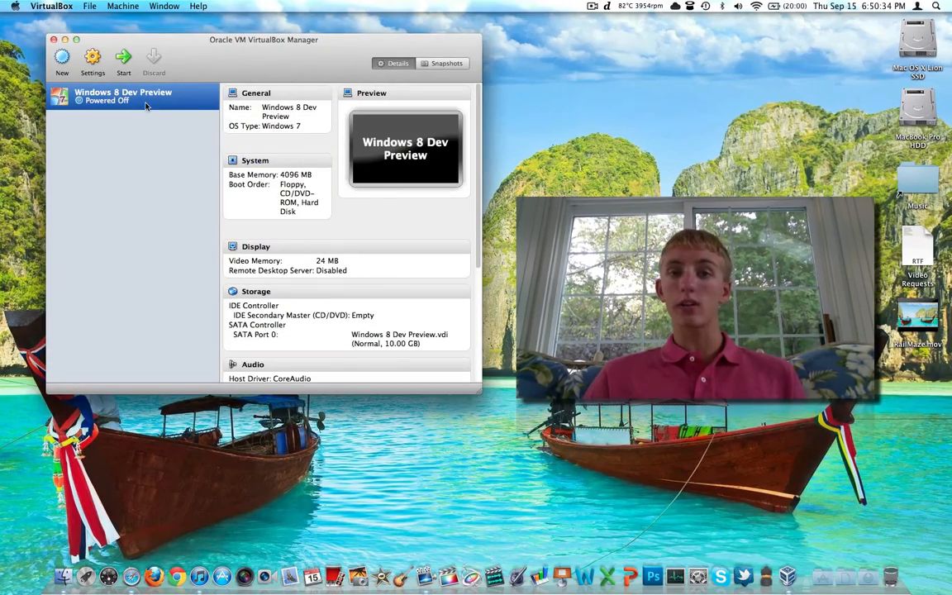
# - Review the Windows 8 Dev Preview machine's general settings and disable Floppy in its boot order
pyautogui.click(94, 56)
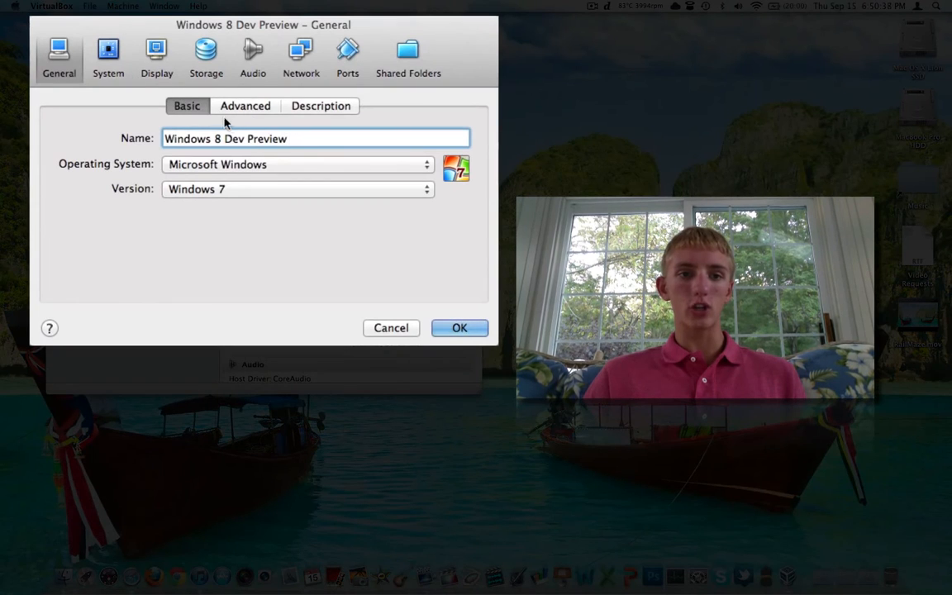
pyautogui.click(237, 107)
pyautogui.click(331, 107)
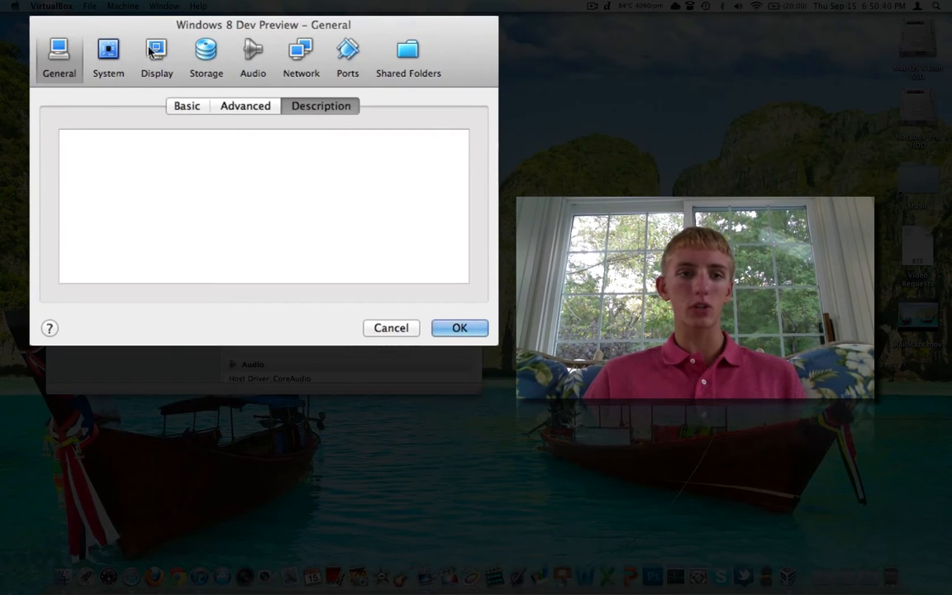
pyautogui.click(103, 51)
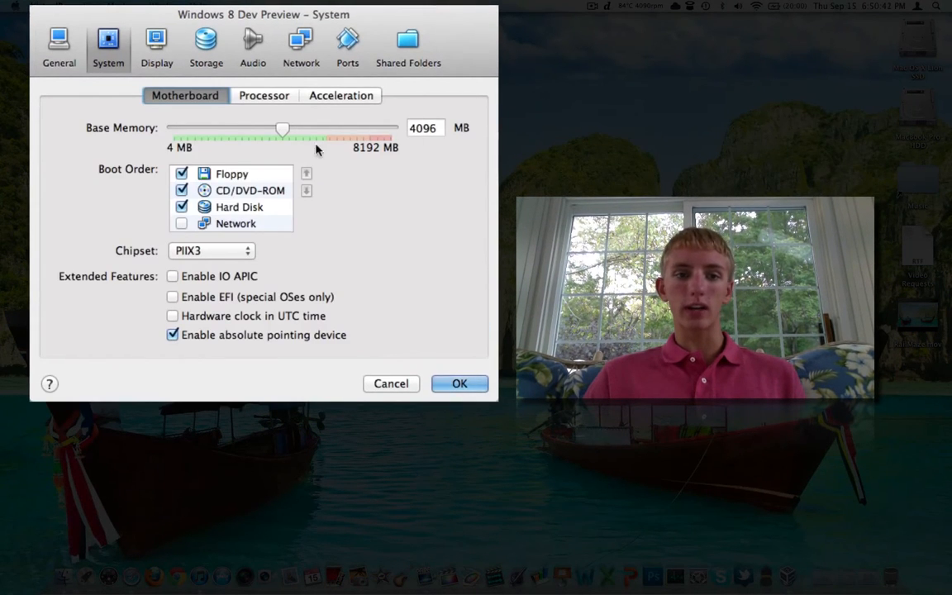
pyautogui.click(181, 173)
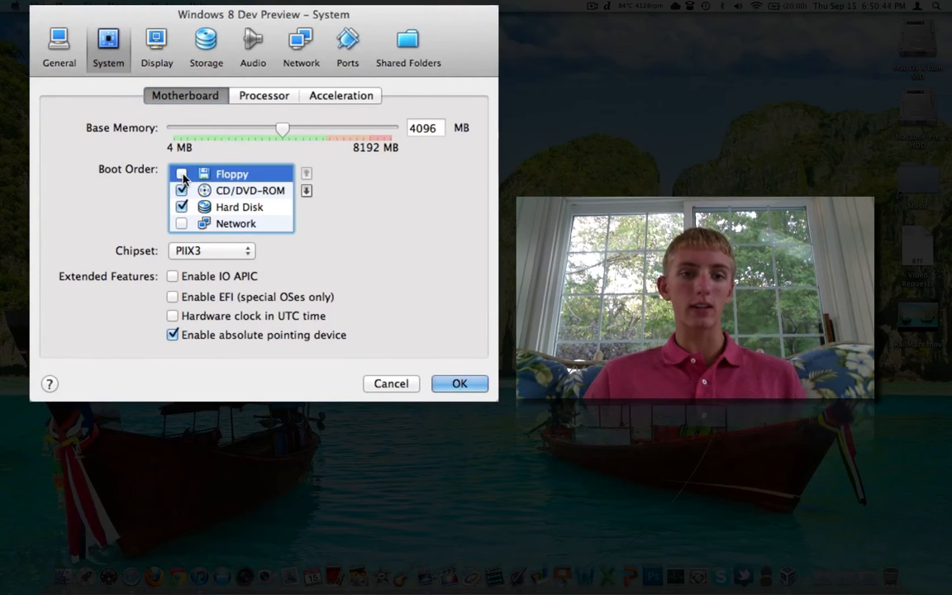
# - Assign 2 processors to the virtual machine and check its hardware virtualization settings
pyautogui.click(263, 96)
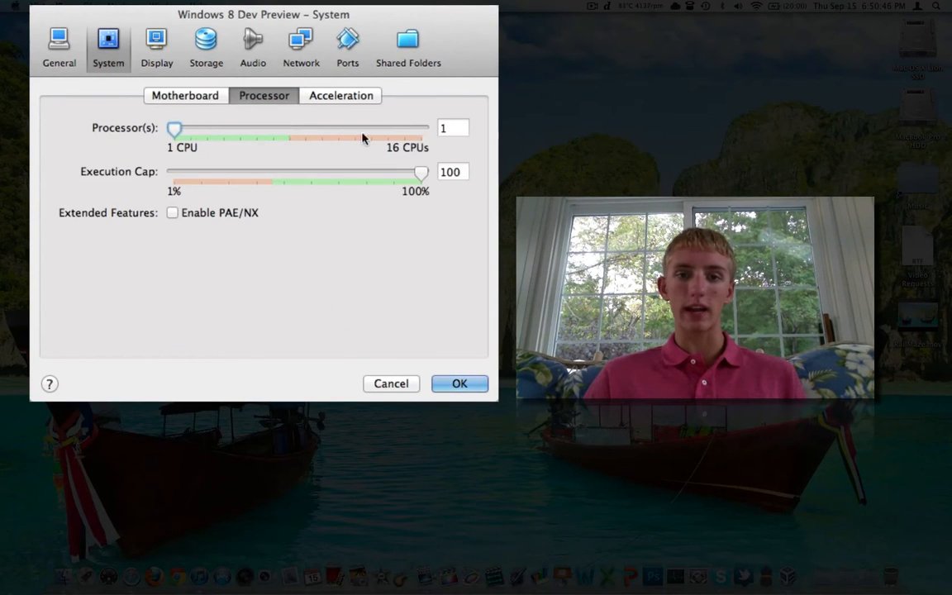
pyautogui.click(466, 129)
pyautogui.write('2')
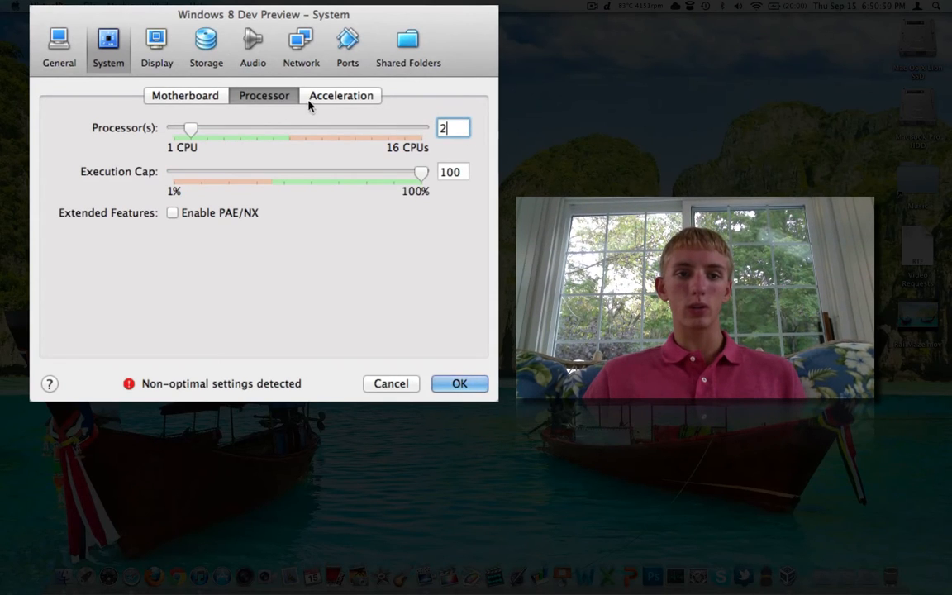
pyautogui.click(340, 94)
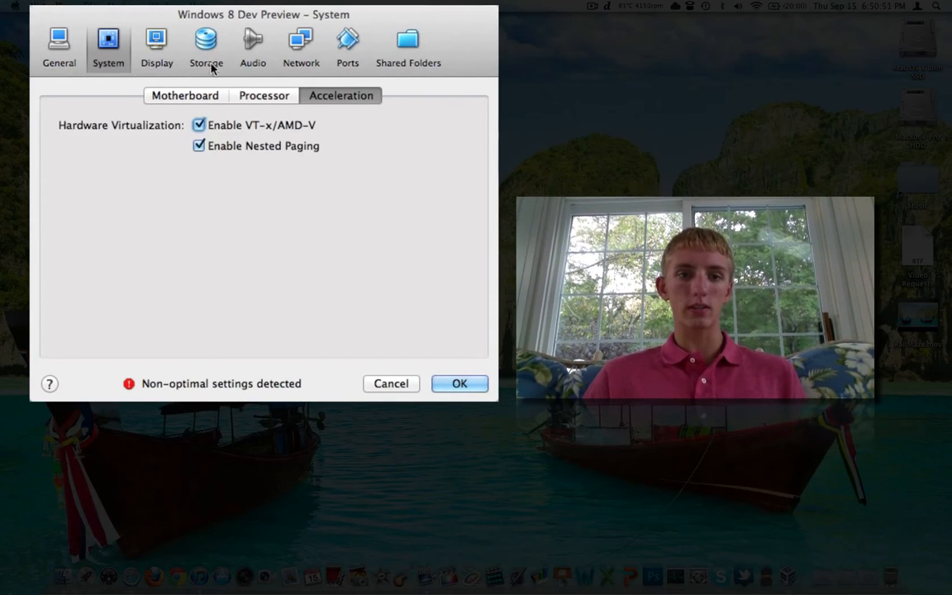
# - Enable 3D and 2D video acceleration for the machine's display and set its video memory to 256 MB
pyautogui.click(153, 46)
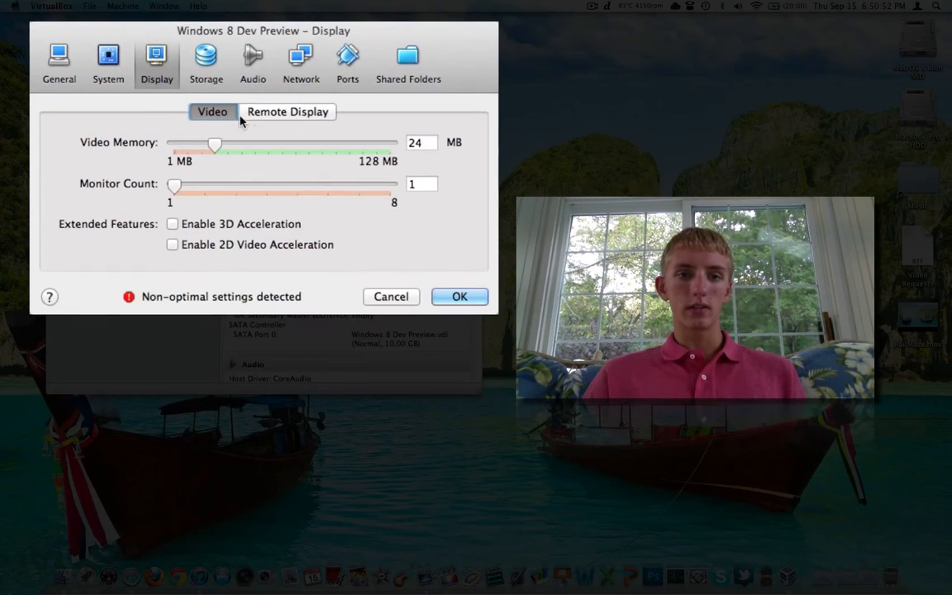
pyautogui.click(225, 223)
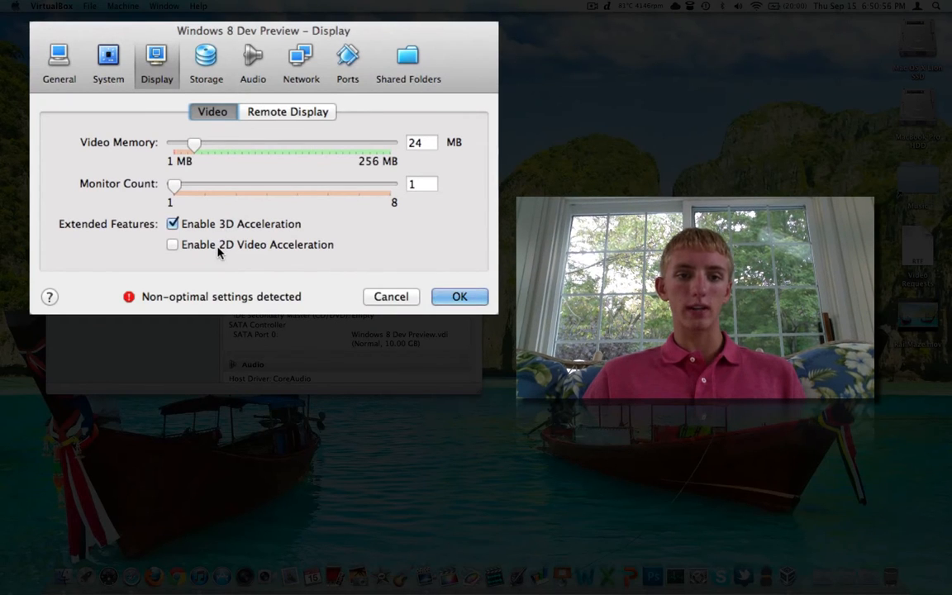
pyautogui.click(222, 245)
pyautogui.click(422, 143)
pyautogui.doubleClick(422, 142)
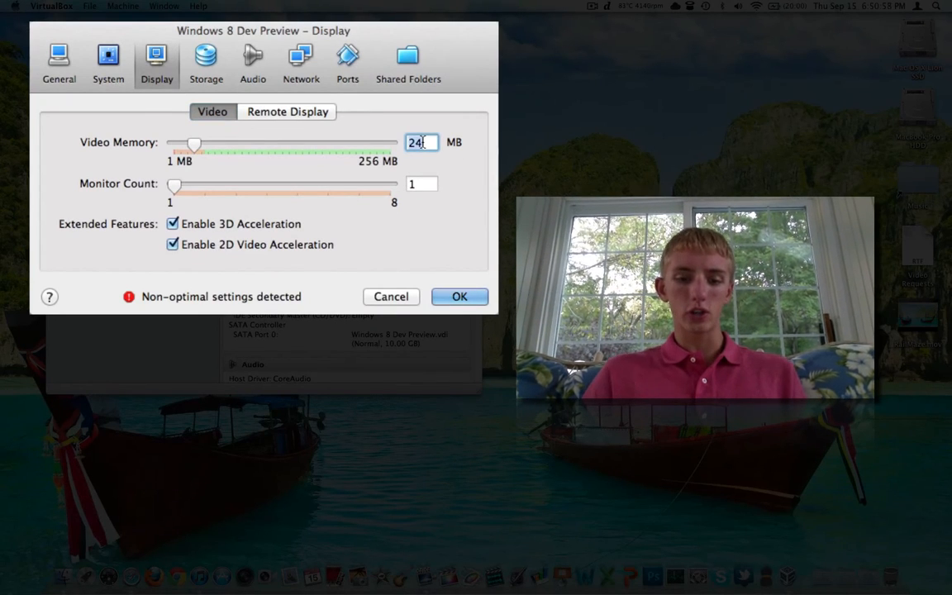
pyautogui.write('256')
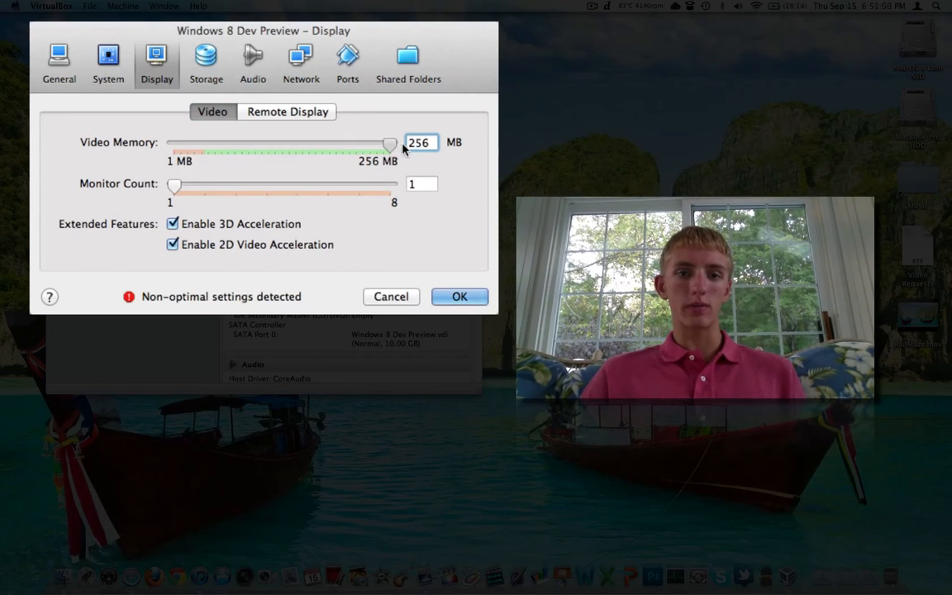
# - Review the machine's storage and audio settings and save the configuration
pyautogui.click(211, 73)
pyautogui.click(253, 58)
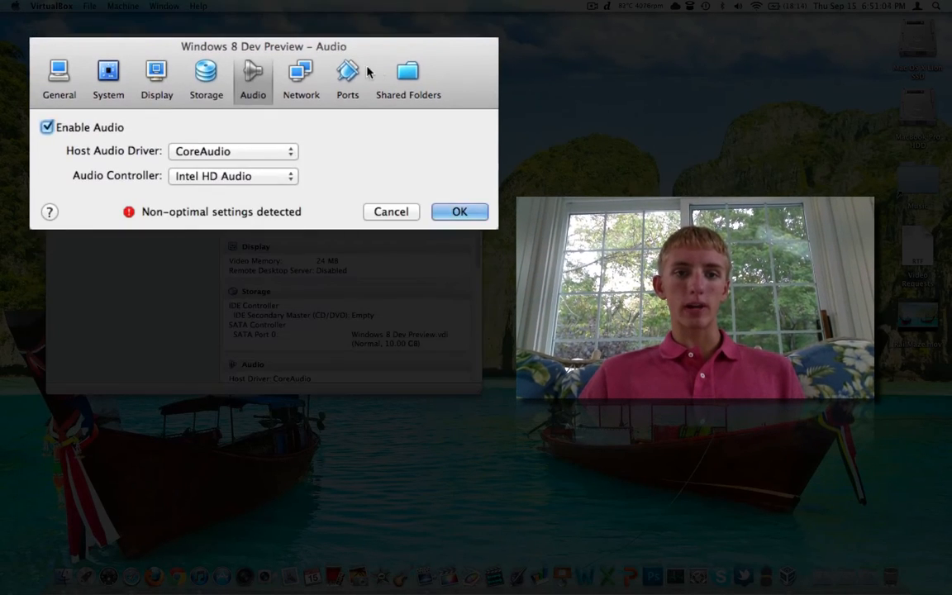
pyautogui.click(466, 212)
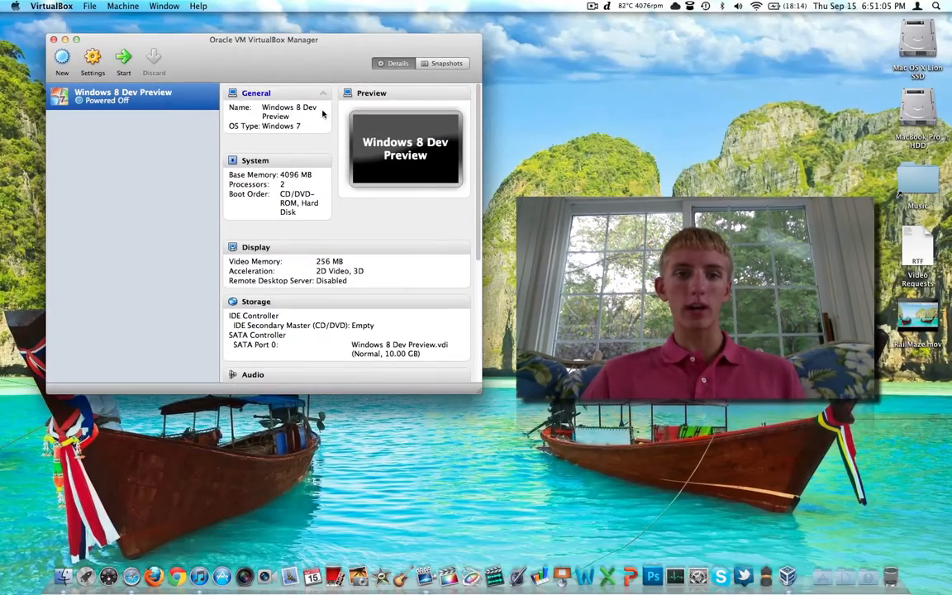
# - Start the Windows 8 Dev Preview machine and proceed in the First Run Wizard to the installation media selection
pyautogui.click(124, 62)
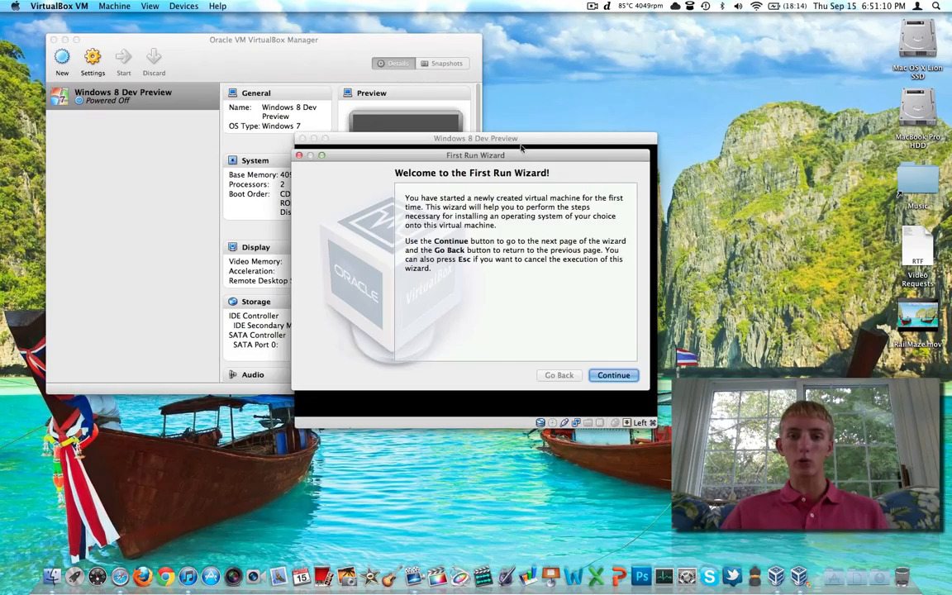
pyautogui.moveTo(519, 138); pyautogui.dragTo(334, 78)
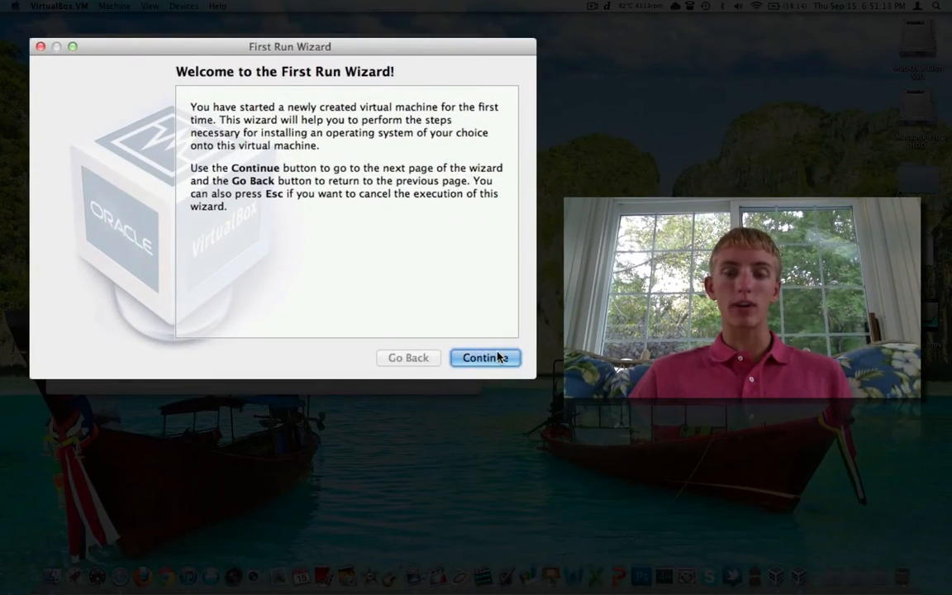
pyautogui.click(500, 357)
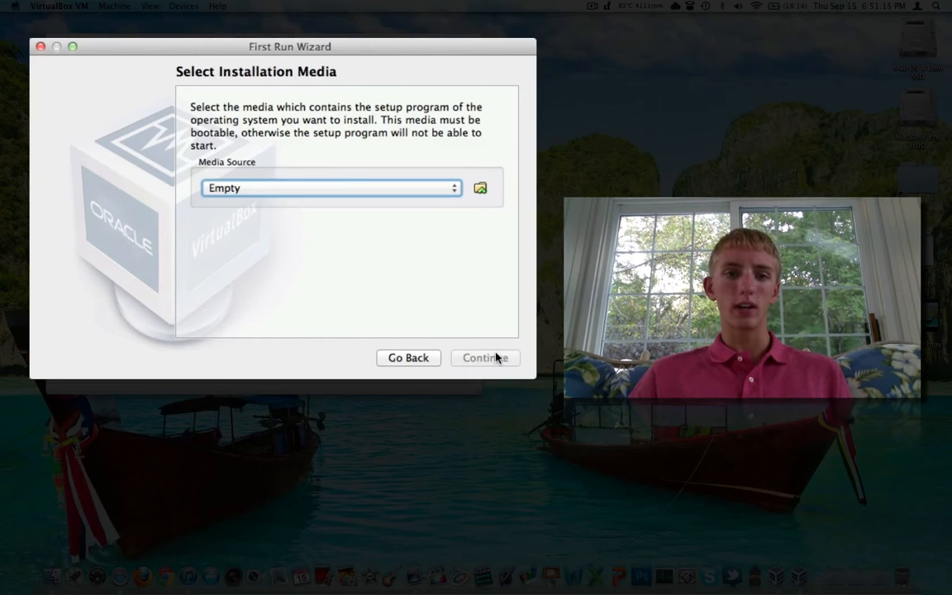
# - Choose the Microsoft Windows 8 Beta Developer Preview ISO from the Desktop as installation media and finish the First Run Wizard
pyautogui.click(481, 190)
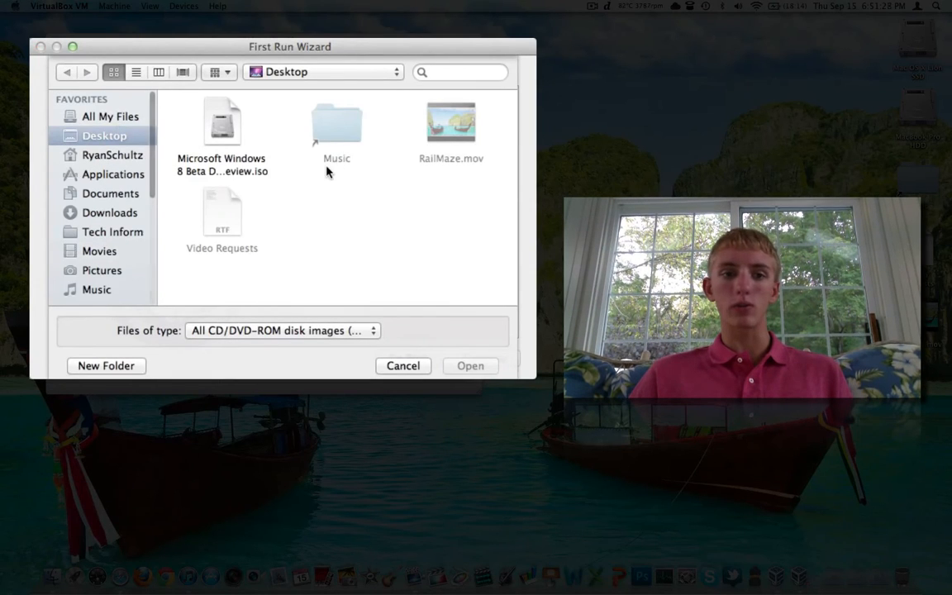
pyautogui.click(219, 128)
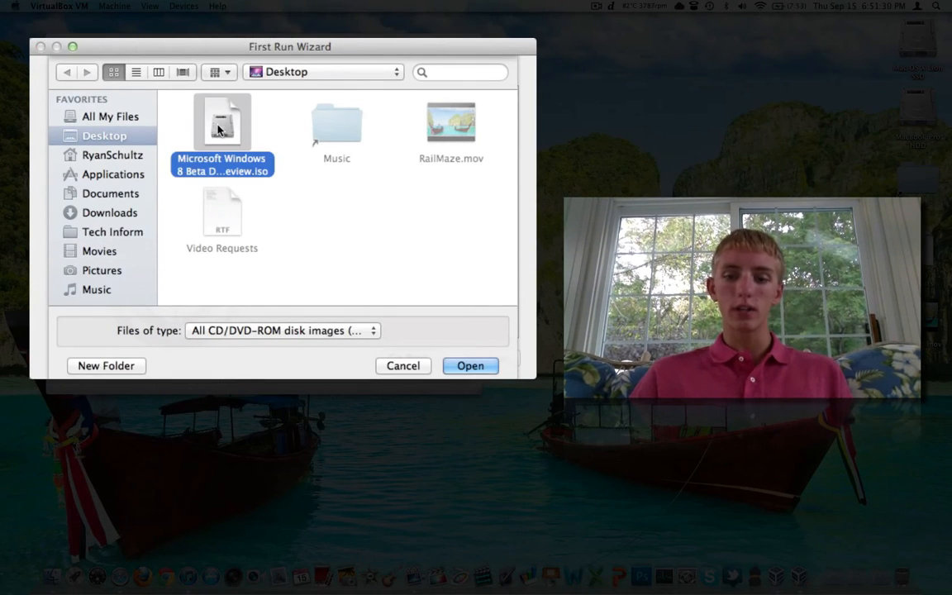
pyautogui.doubleClick(219, 129)
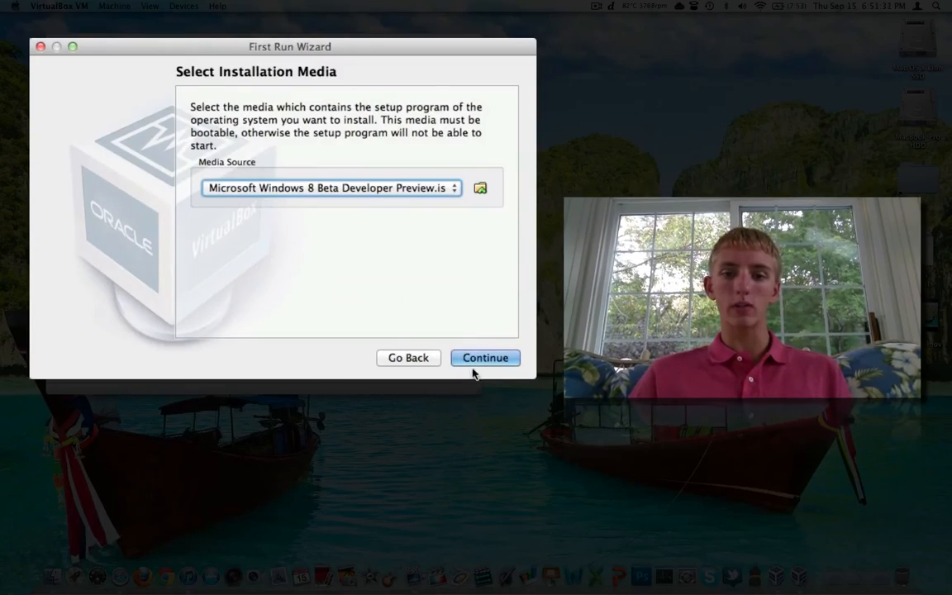
pyautogui.click(479, 360)
pyautogui.click(486, 357)
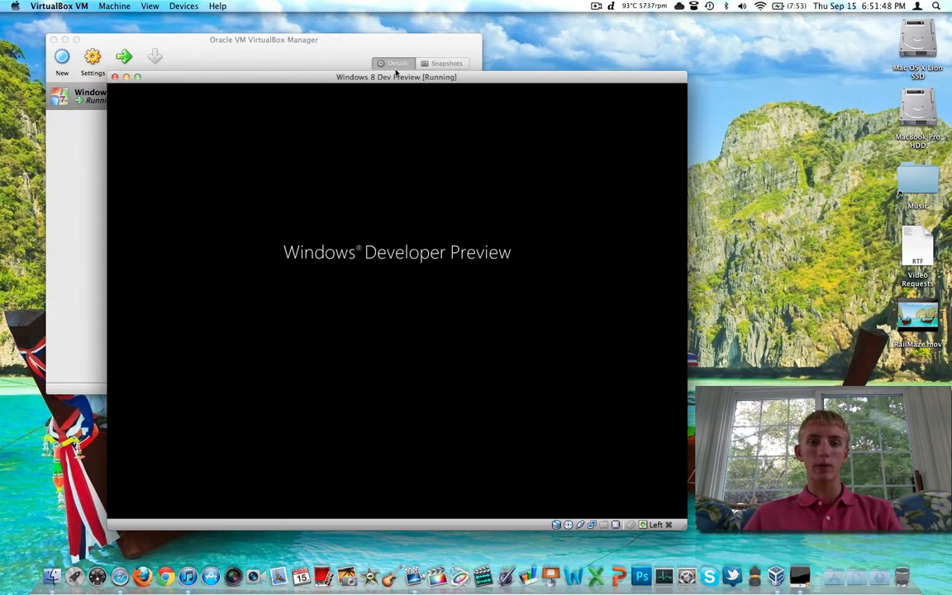
# - Accept the English, English (United States) and US keyboard defaults and start the Windows installation
pyautogui.moveTo(396, 82); pyautogui.dragTo(329, 48)
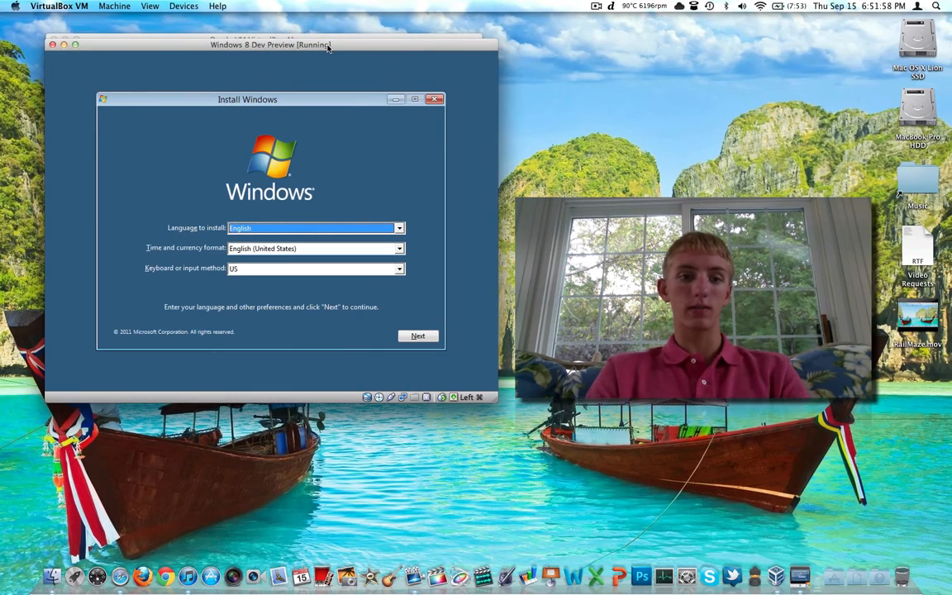
pyautogui.click(430, 336)
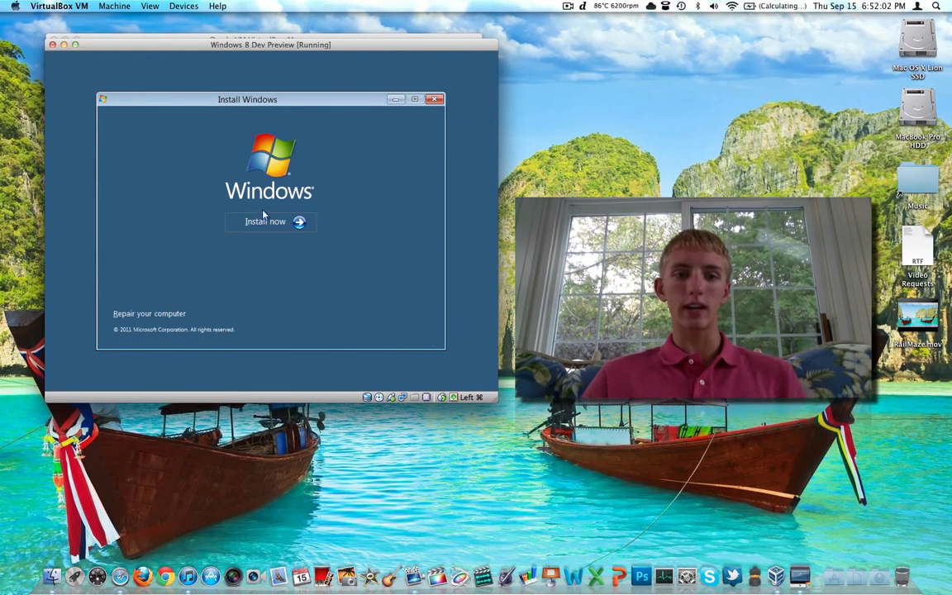
pyautogui.click(245, 221)
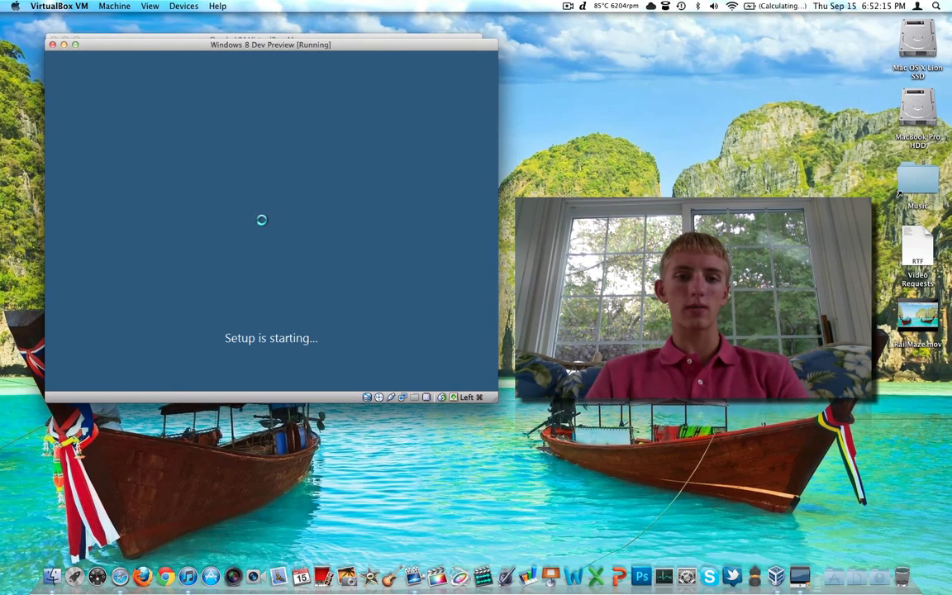
# - Accept the license terms and choose the Custom (advanced) installation type
pyautogui.click(161, 292)
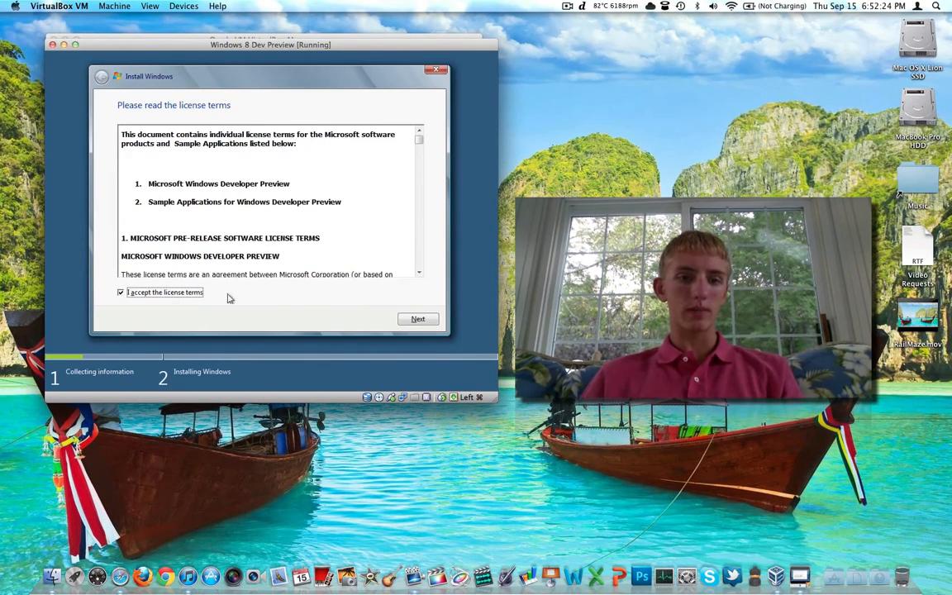
pyautogui.click(419, 319)
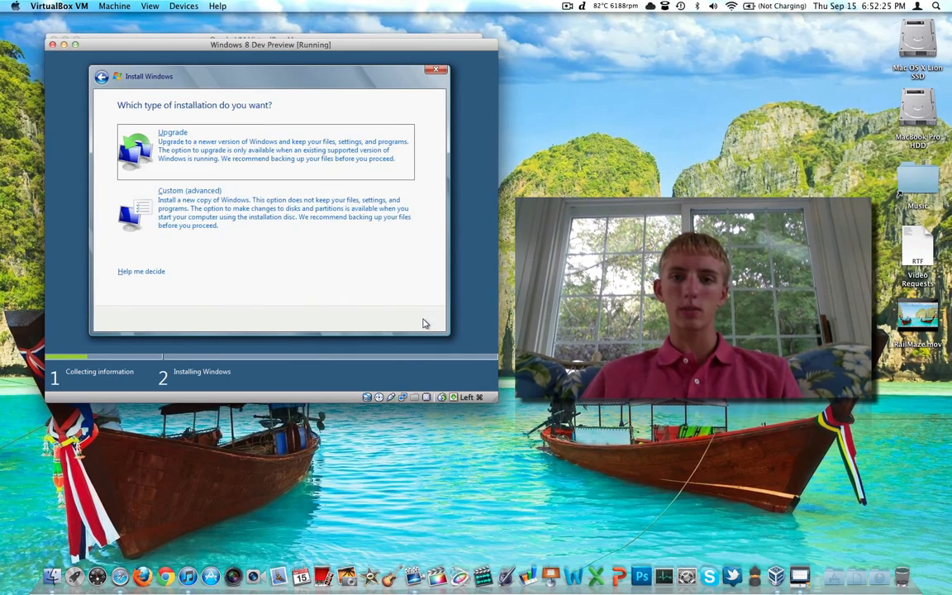
pyautogui.click(261, 213)
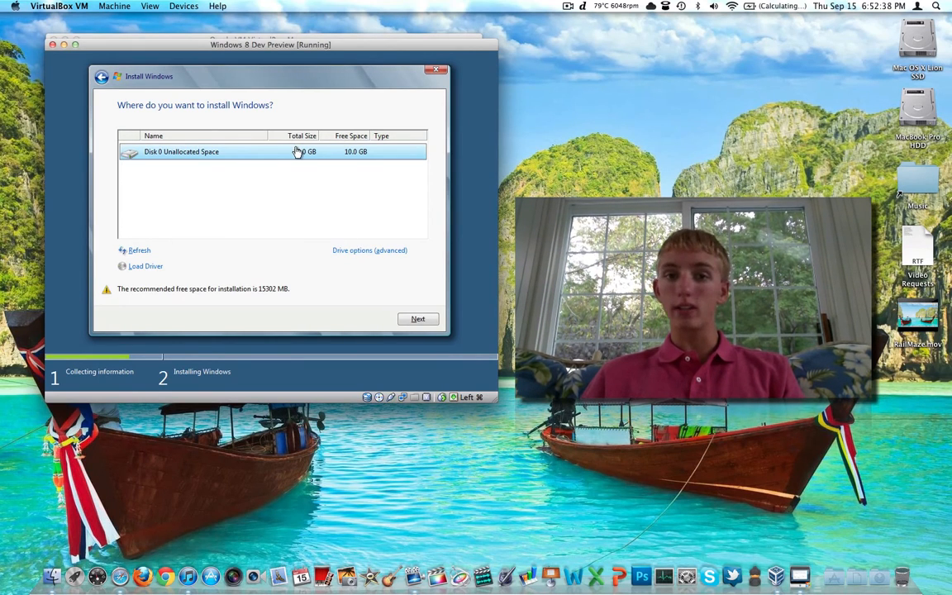
# - Create a new 10240 MB partition from Disk 0's unallocated space, allowing additional system partitions
pyautogui.click(378, 257)
pyautogui.click(357, 252)
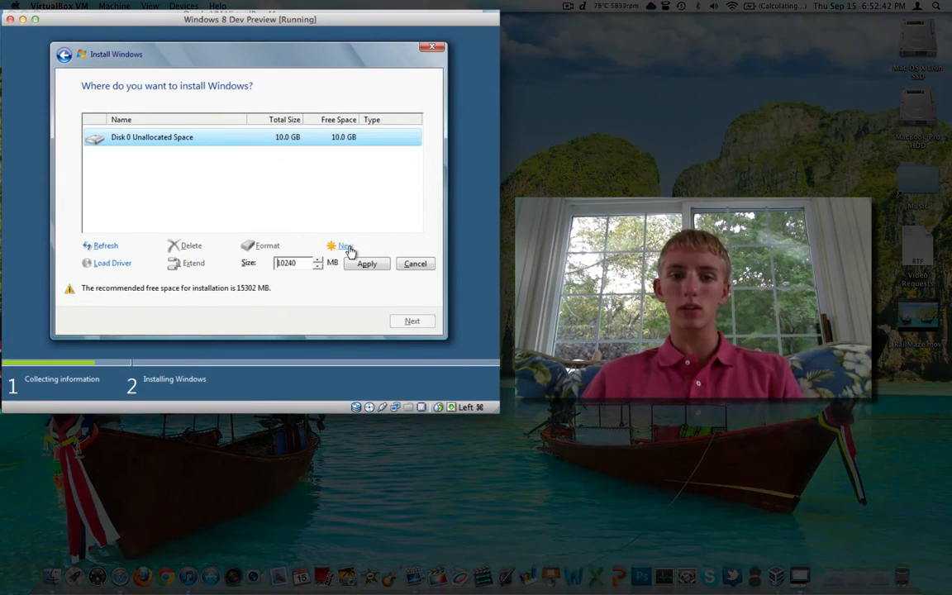
pyautogui.click(364, 264)
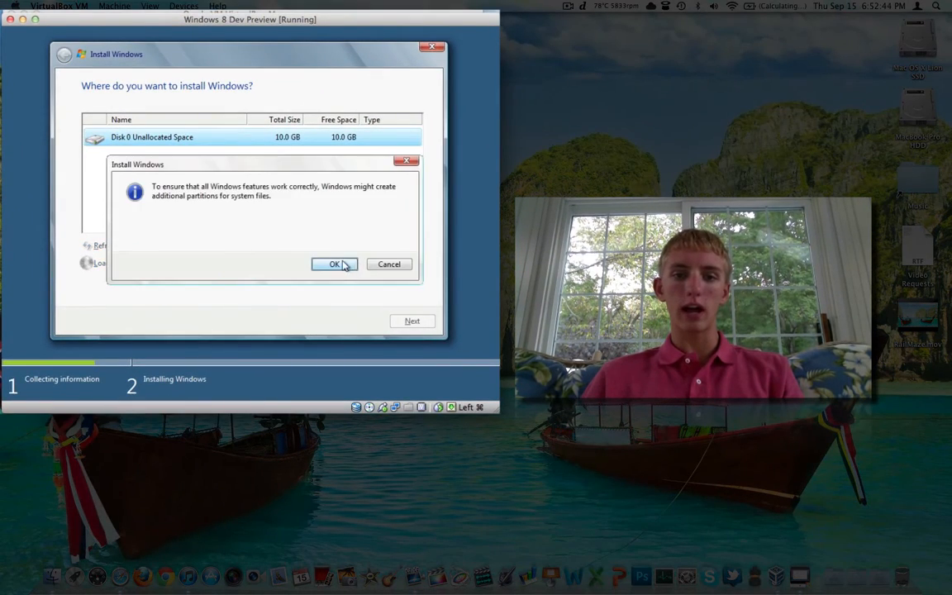
pyautogui.click(335, 264)
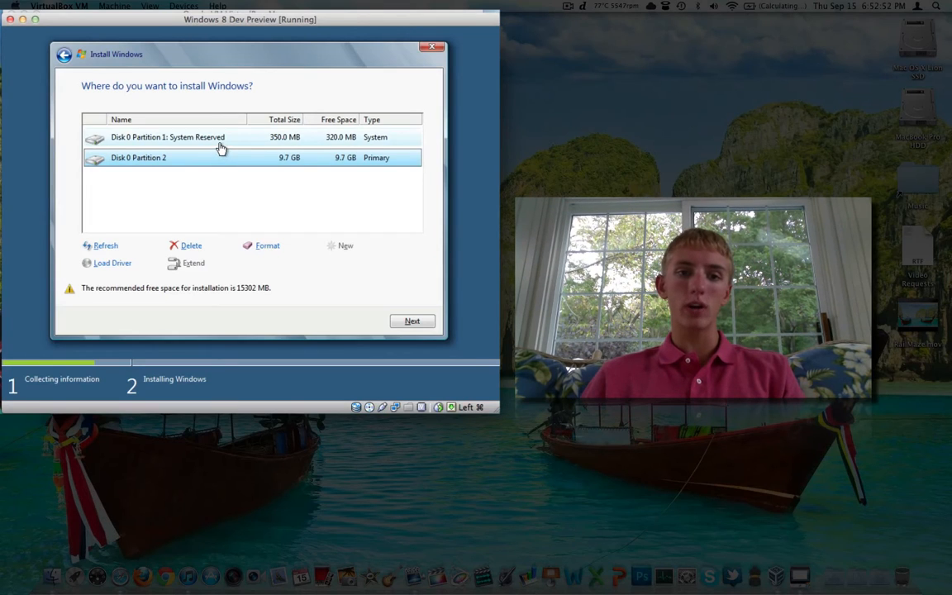
# - Format Disk 0 Partition 2 and start installing Windows on it
pyautogui.click(265, 247)
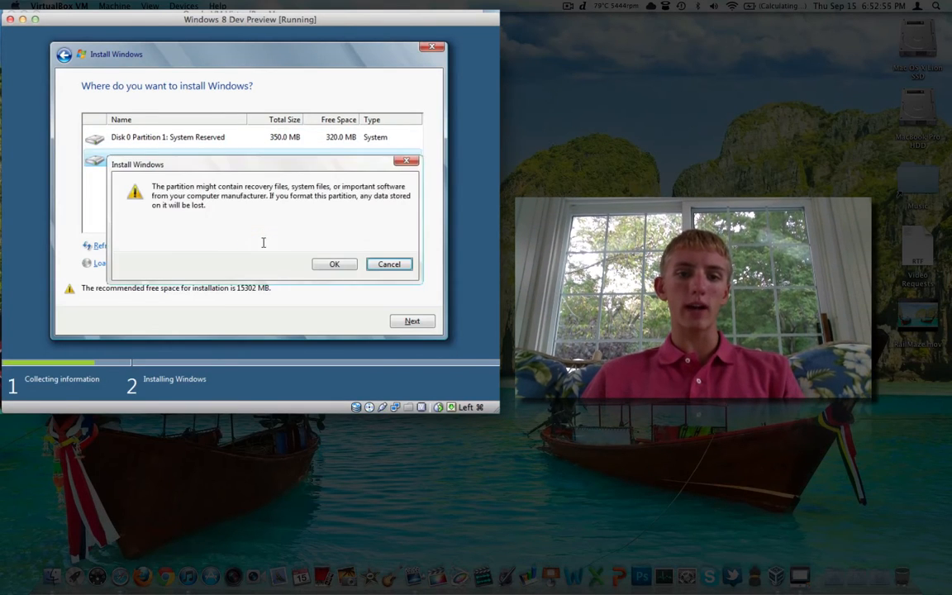
pyautogui.click(335, 263)
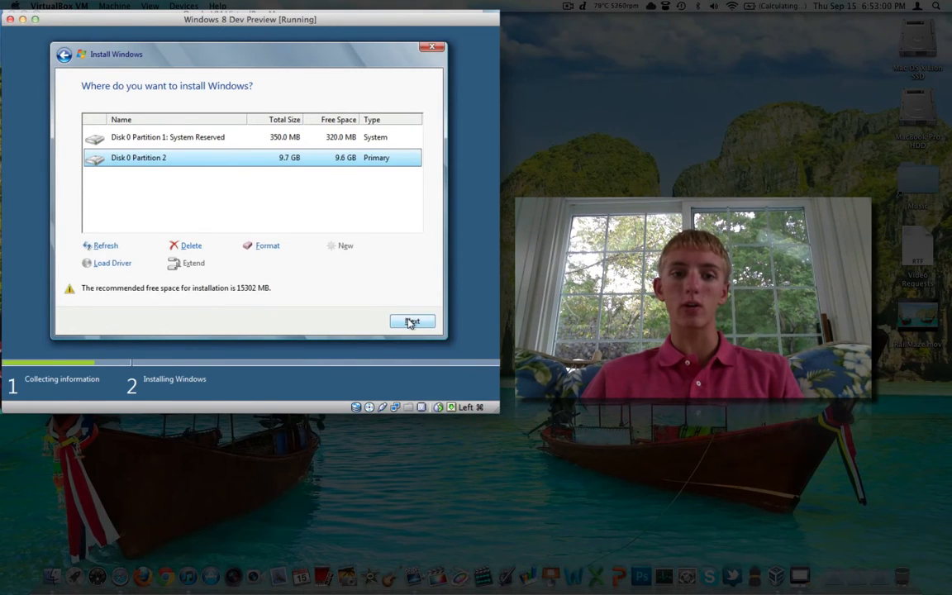
pyautogui.click(411, 323)
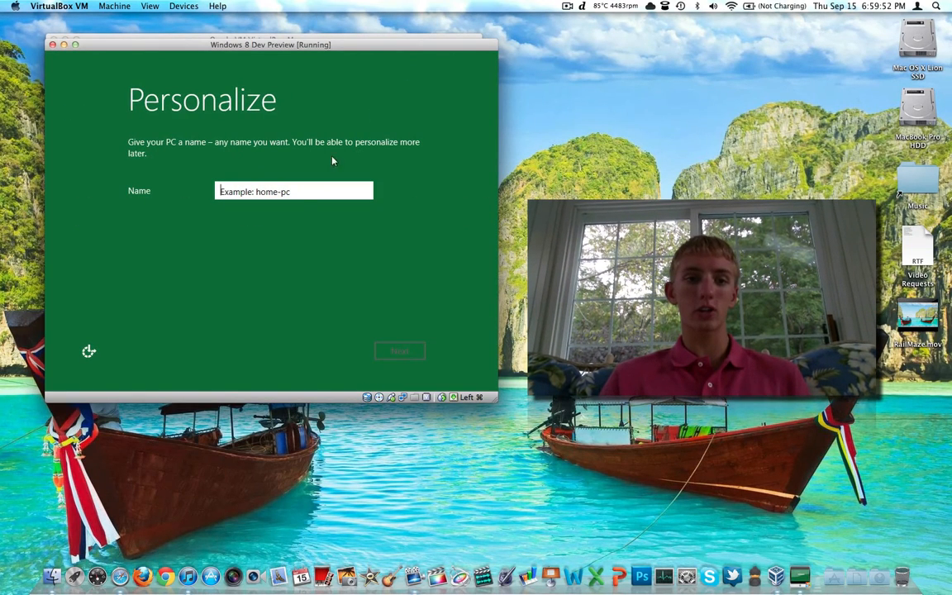
# - Name the PC "MacBookPro" and apply the express settings
pyautogui.click(299, 196)
pyautogui.write('M')
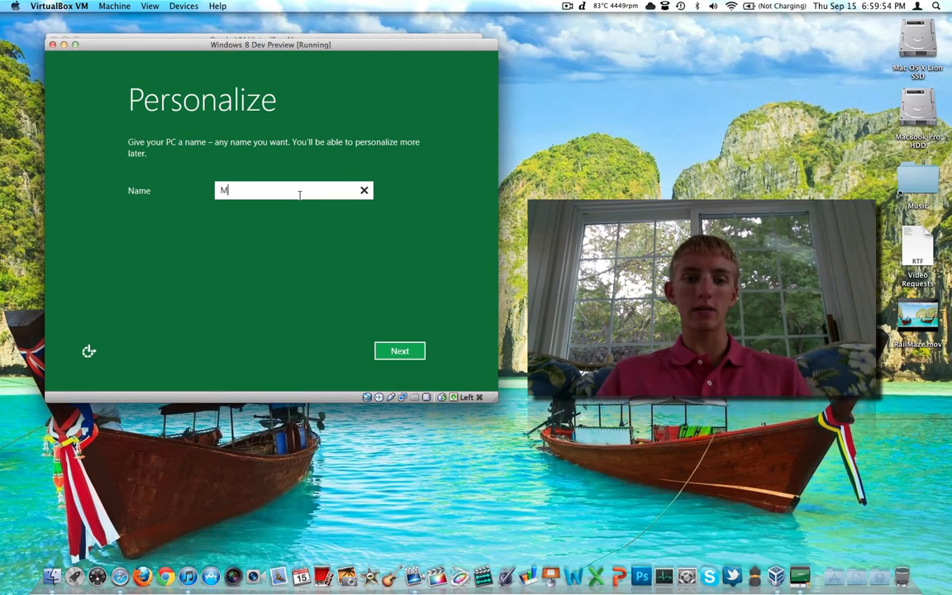
pyautogui.write('acBookPro')
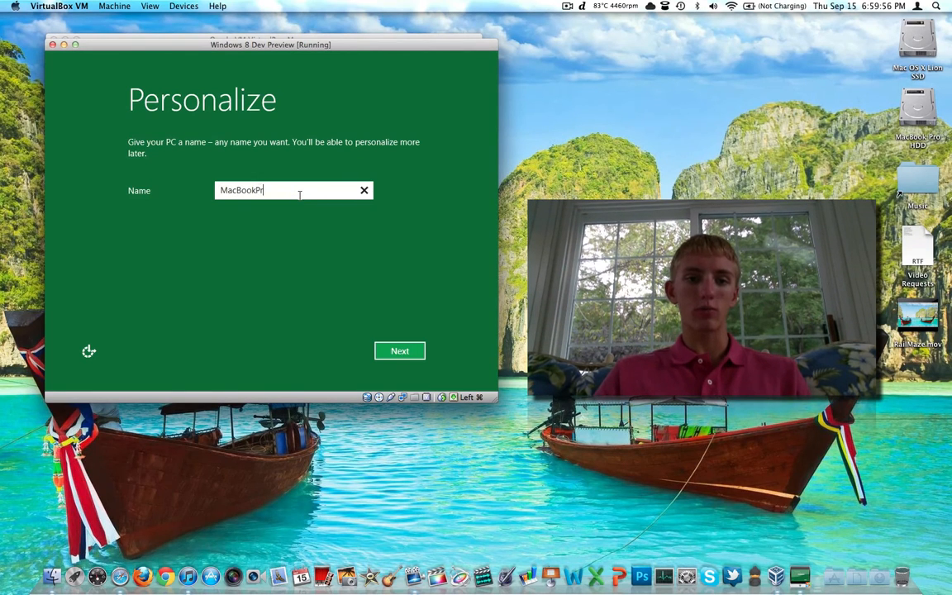
pyautogui.click(409, 355)
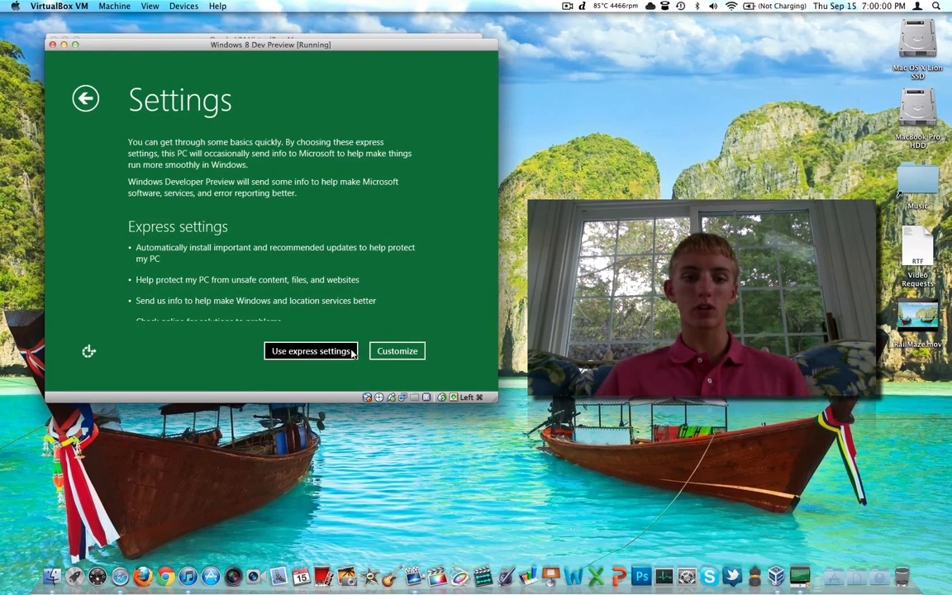
pyautogui.click(325, 353)
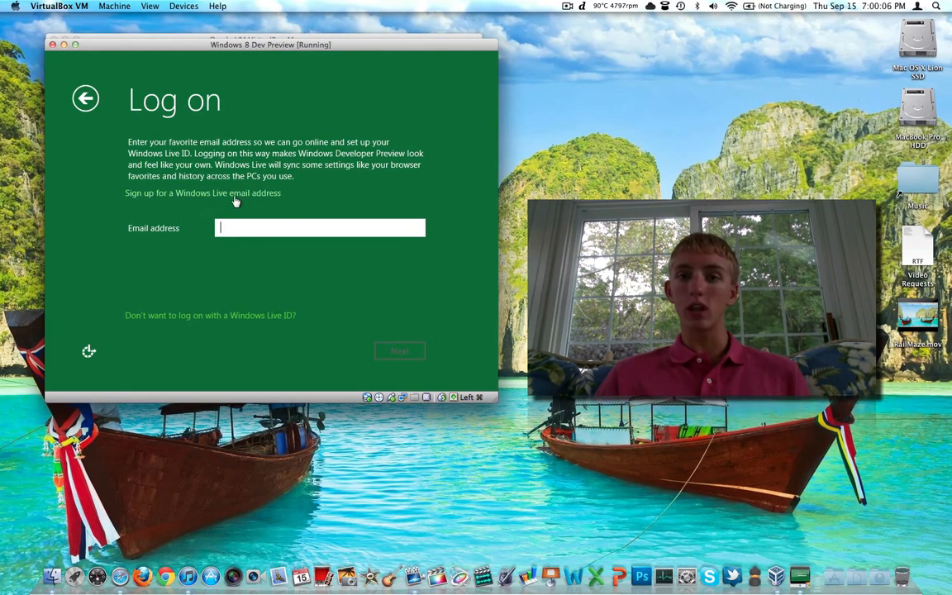
# - Choose a local account instead of a Windows Live ID and try the user name "MacBookPro" with no password
pyautogui.click(213, 315)
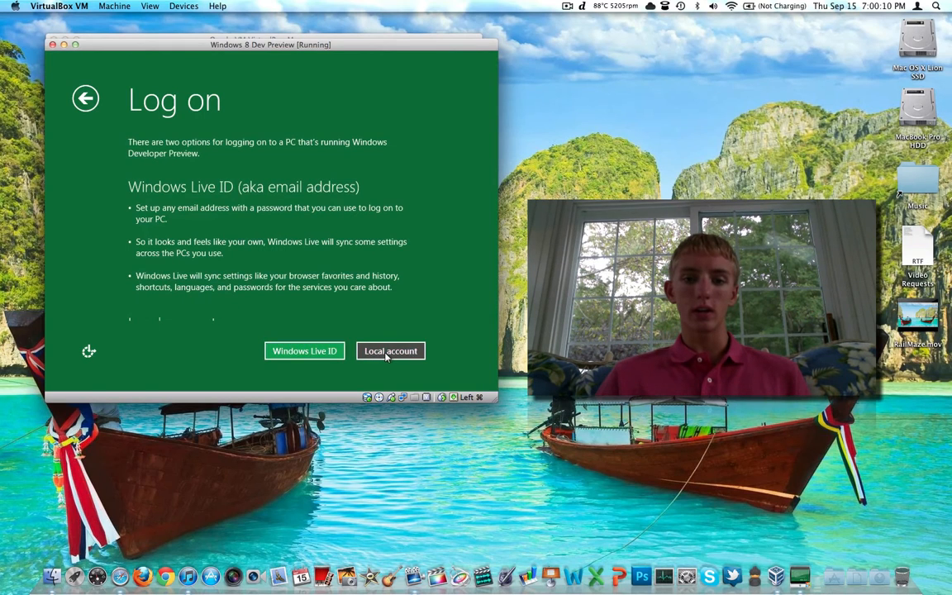
pyautogui.click(385, 354)
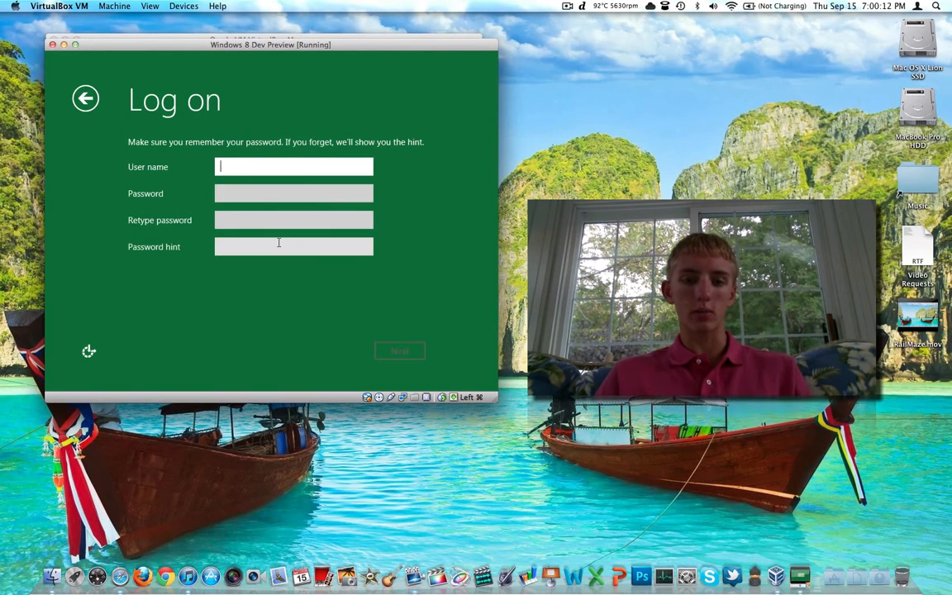
pyautogui.write('MacBookPro')
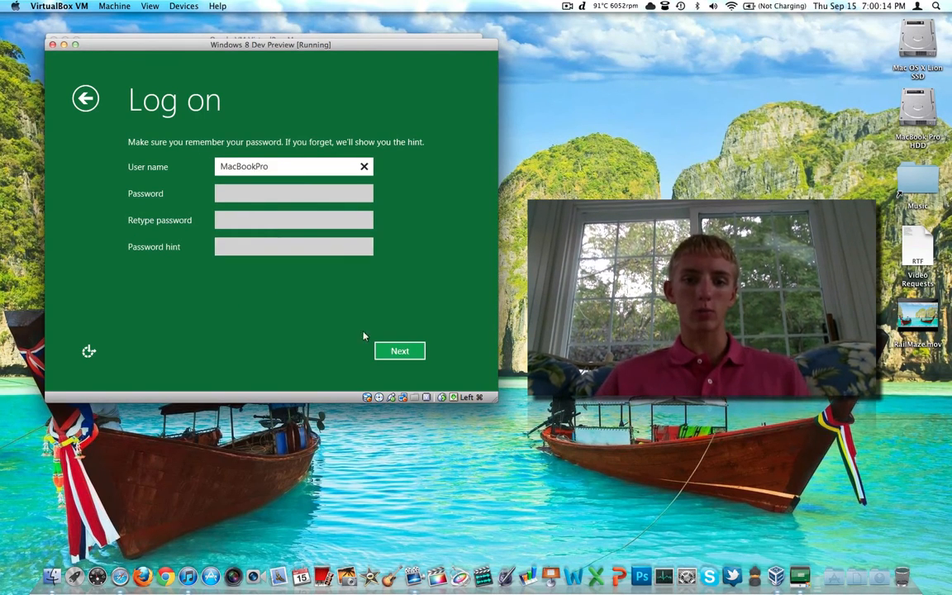
pyautogui.click(394, 355)
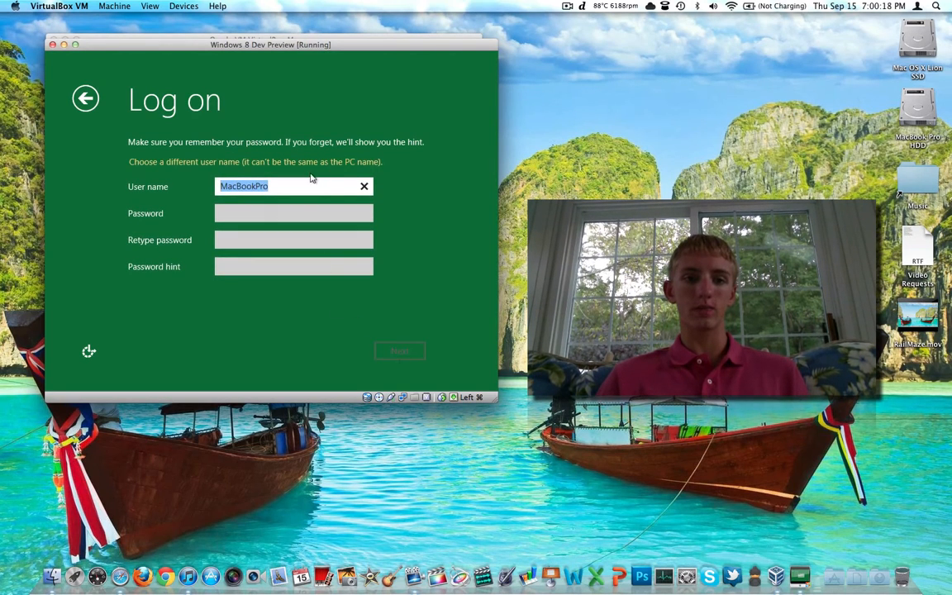
# - Change the local account's user name to "MacBook" and finish the log-on setup with the password fields left blank
pyautogui.click(302, 184)
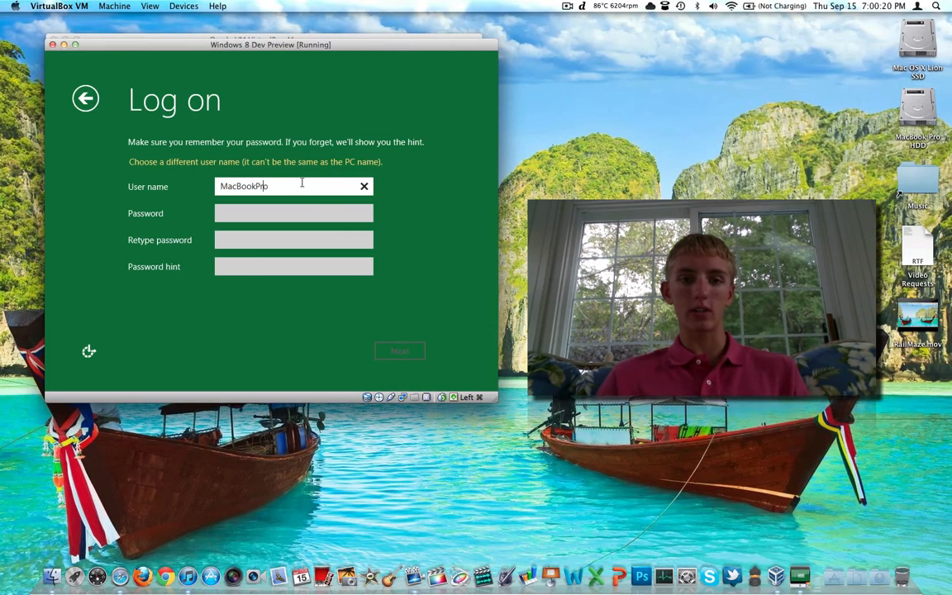
pyautogui.press('BackSpace')
pyautogui.press('BackSpace')
pyautogui.press('BackSpace')
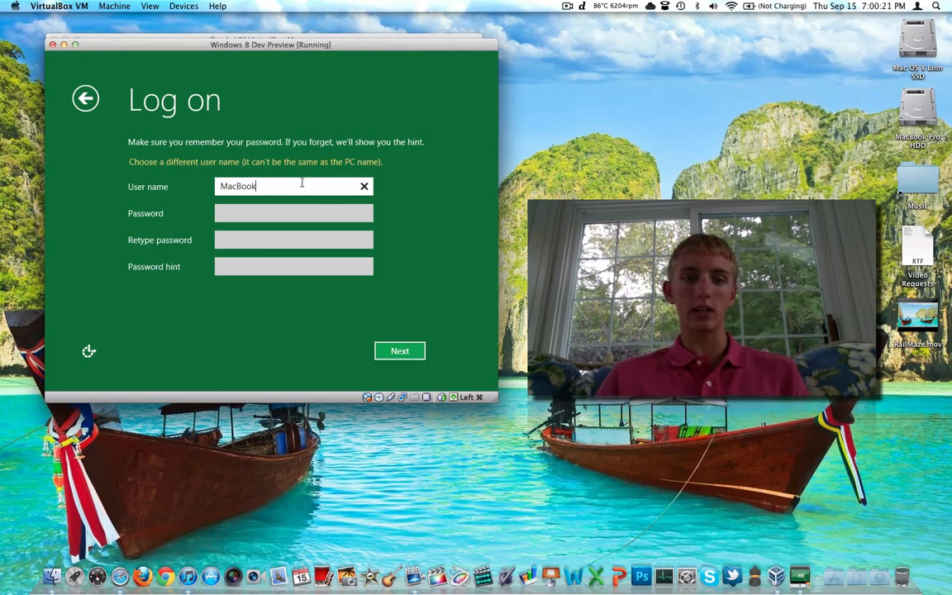
pyautogui.click(403, 354)
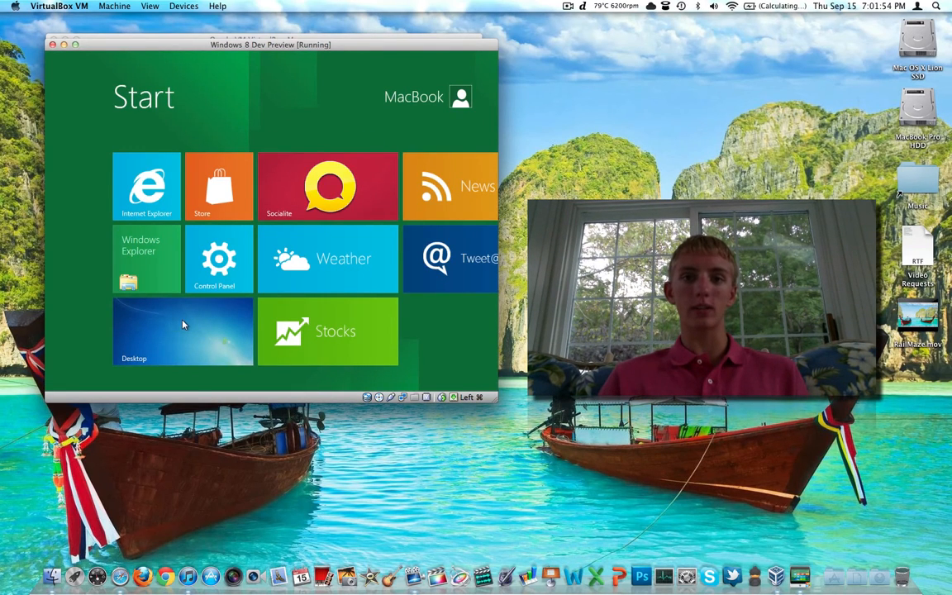
# - Open the Windows desktop in the virtual machine and return to the Start screen
pyautogui.click(184, 324)
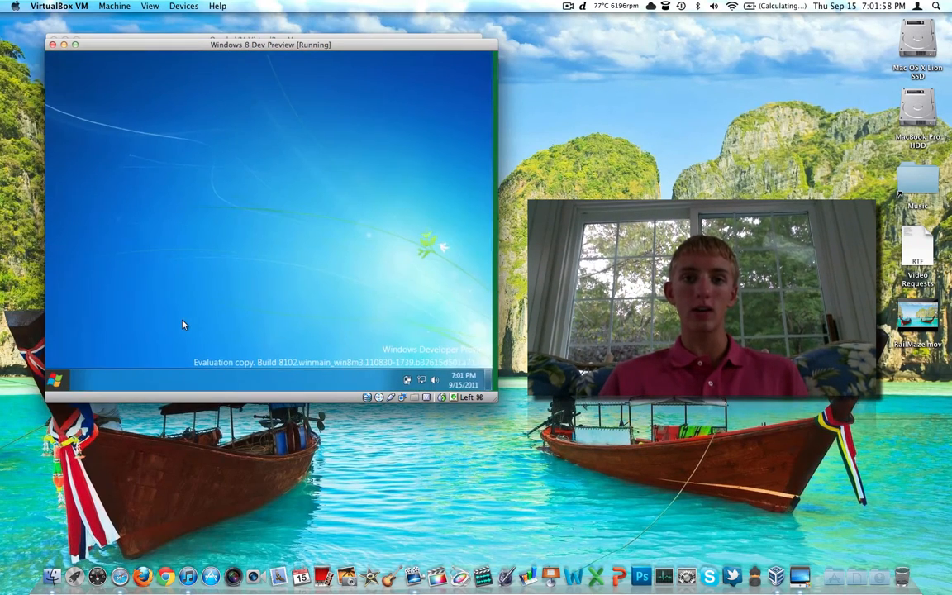
pyautogui.click(61, 382)
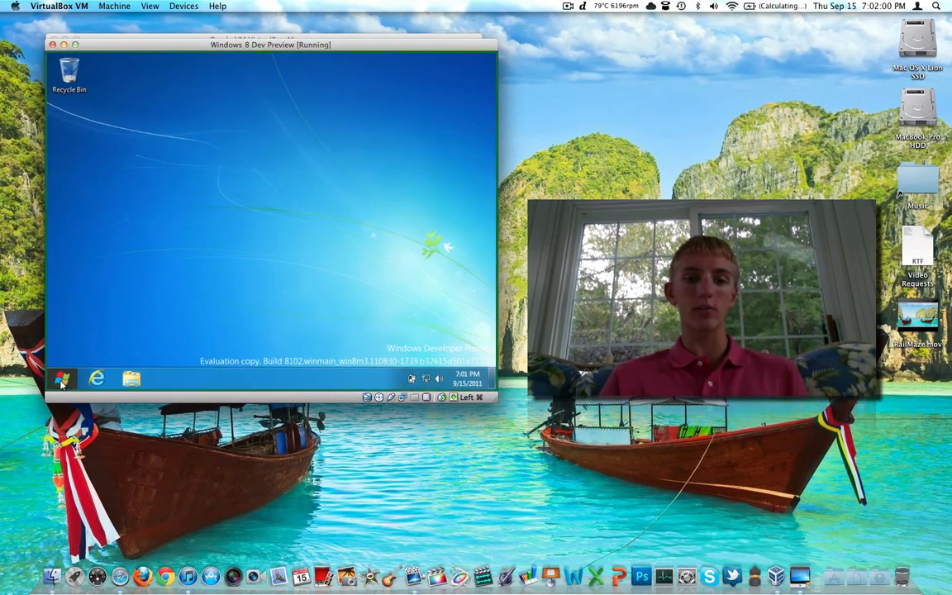